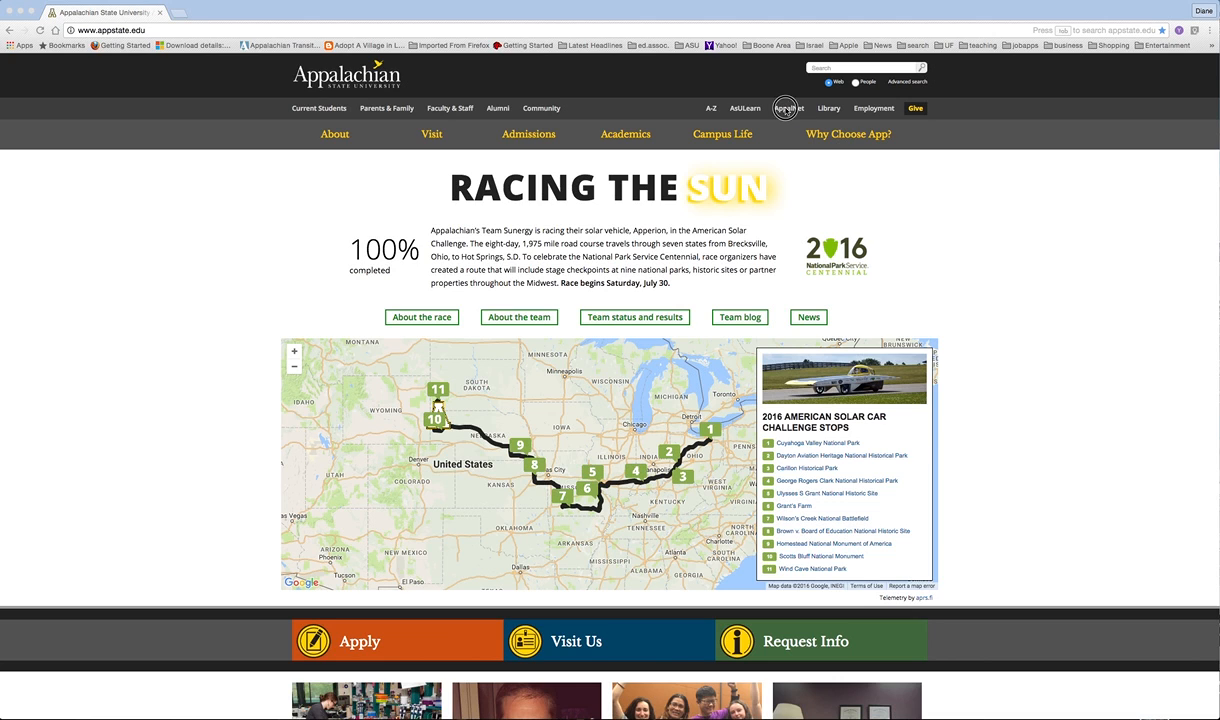
Step: Follow the AppalNet link in the appstate.edu top navigation bar
click(788, 109)
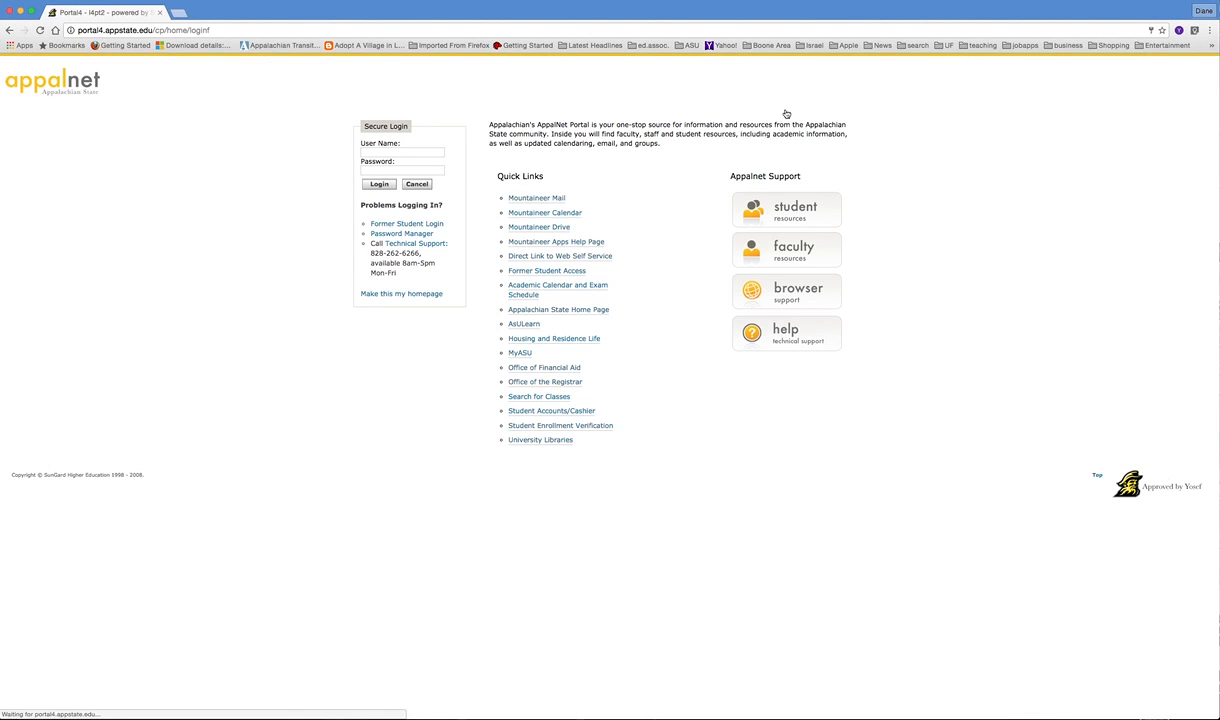
Step: Log into AppalNet with the saved user name and autofilled password
click(422, 150)
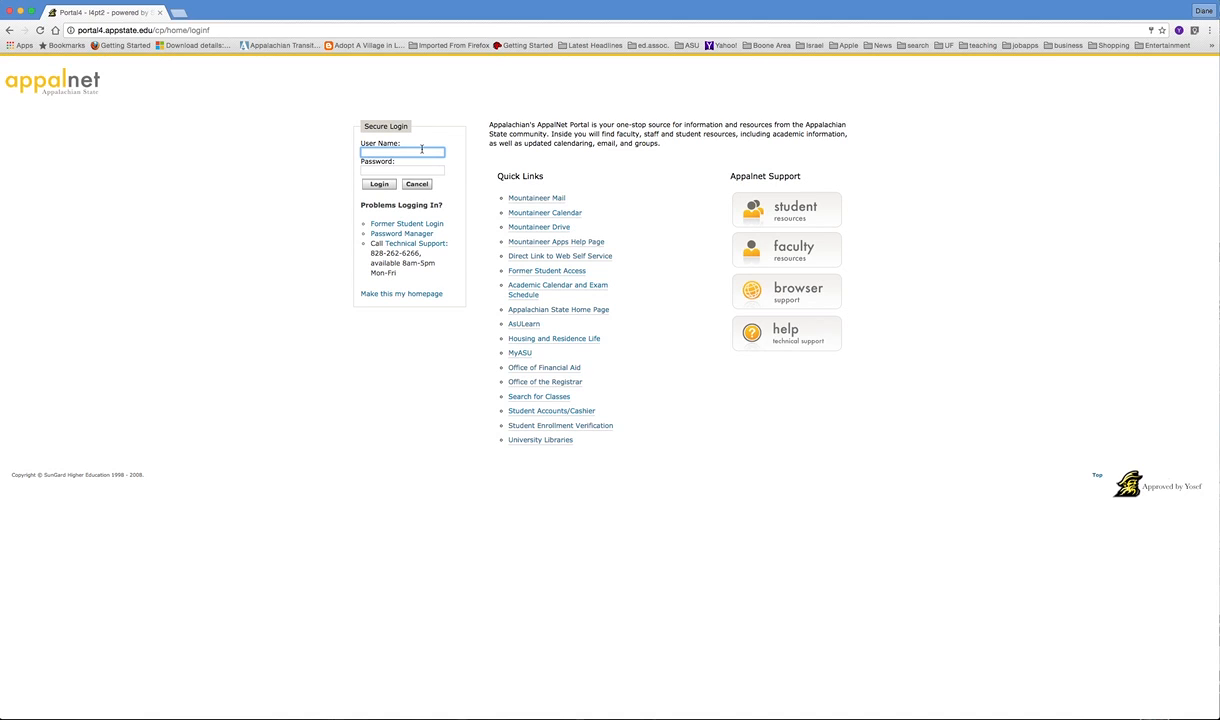
text(marksdb)
click(404, 172)
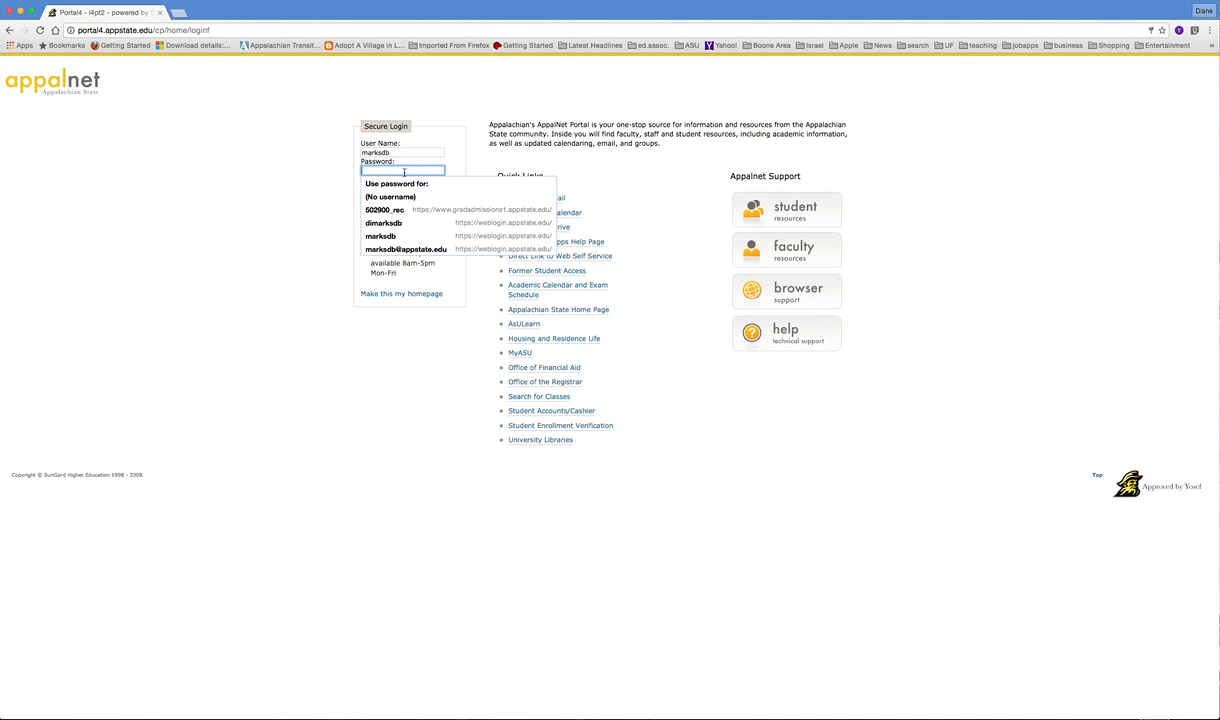
click(382, 236)
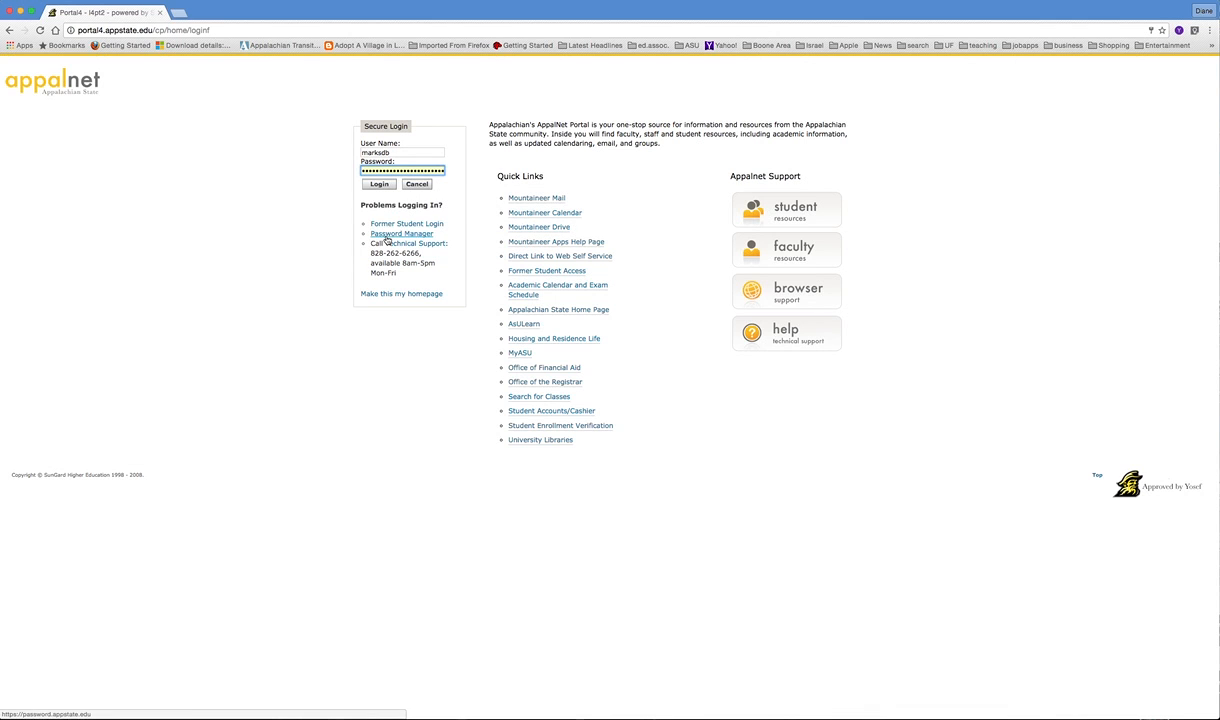
click(380, 186)
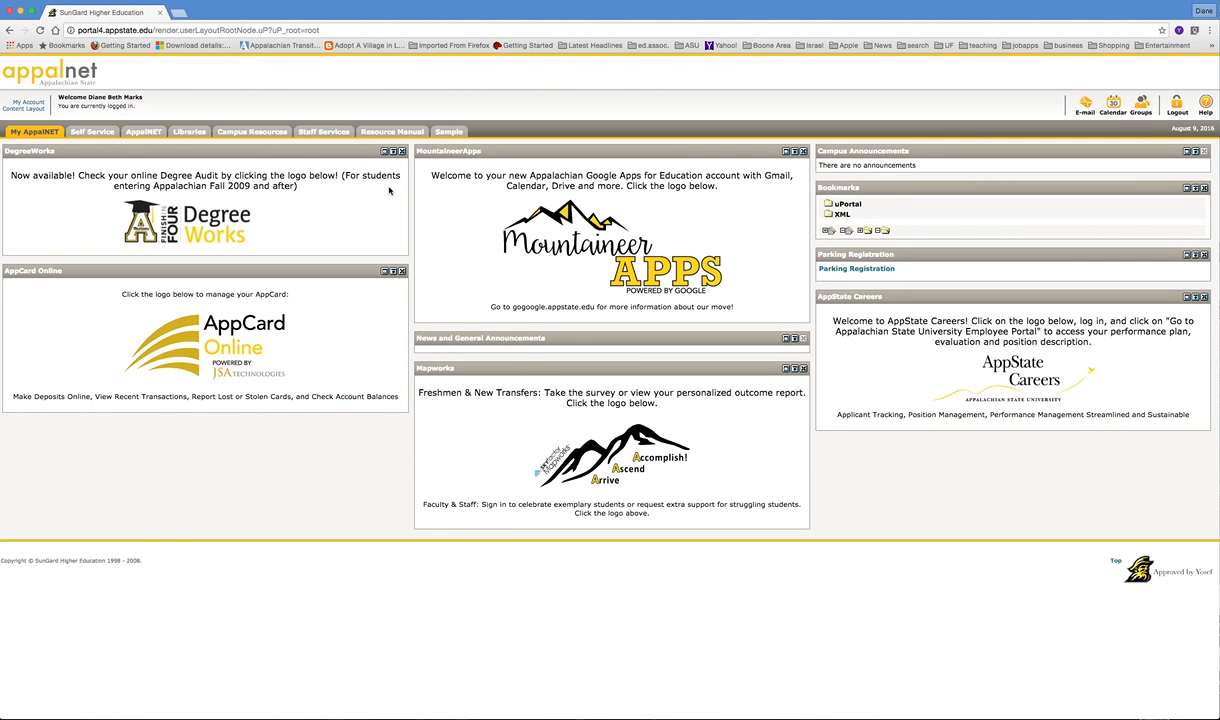
Step: Navigate Self Service, then RCOE Administration, to the Field Experience page
click(82, 133)
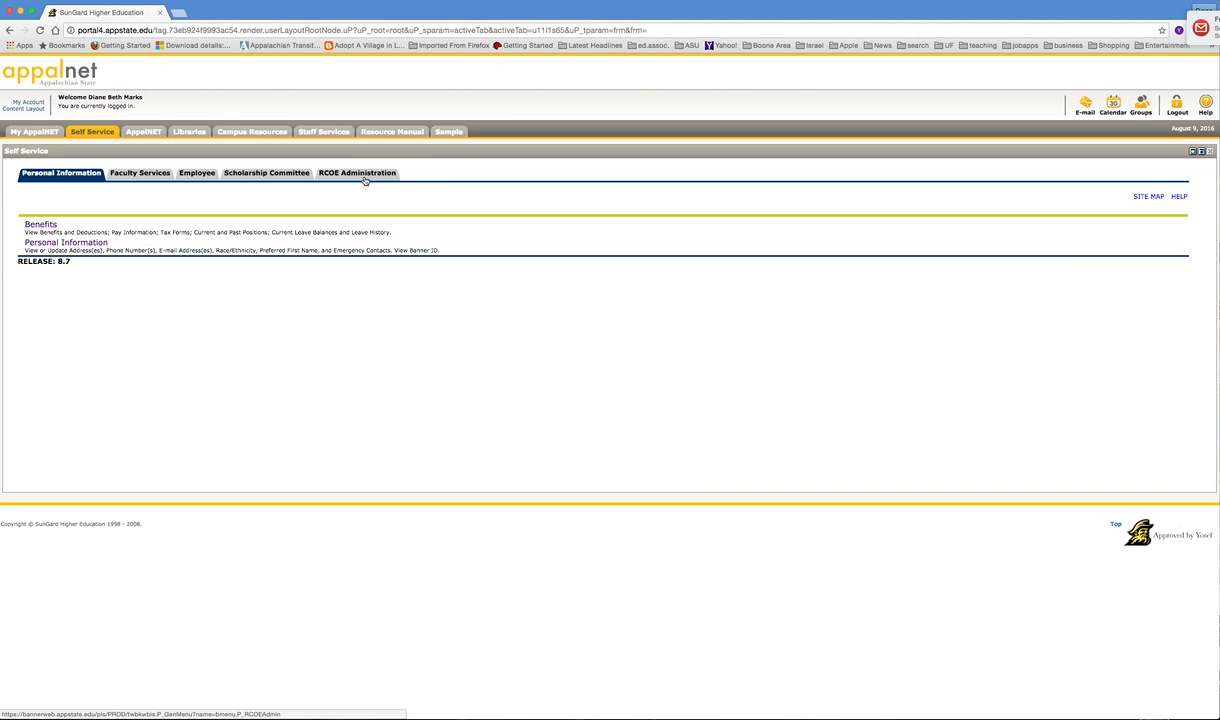
click(365, 178)
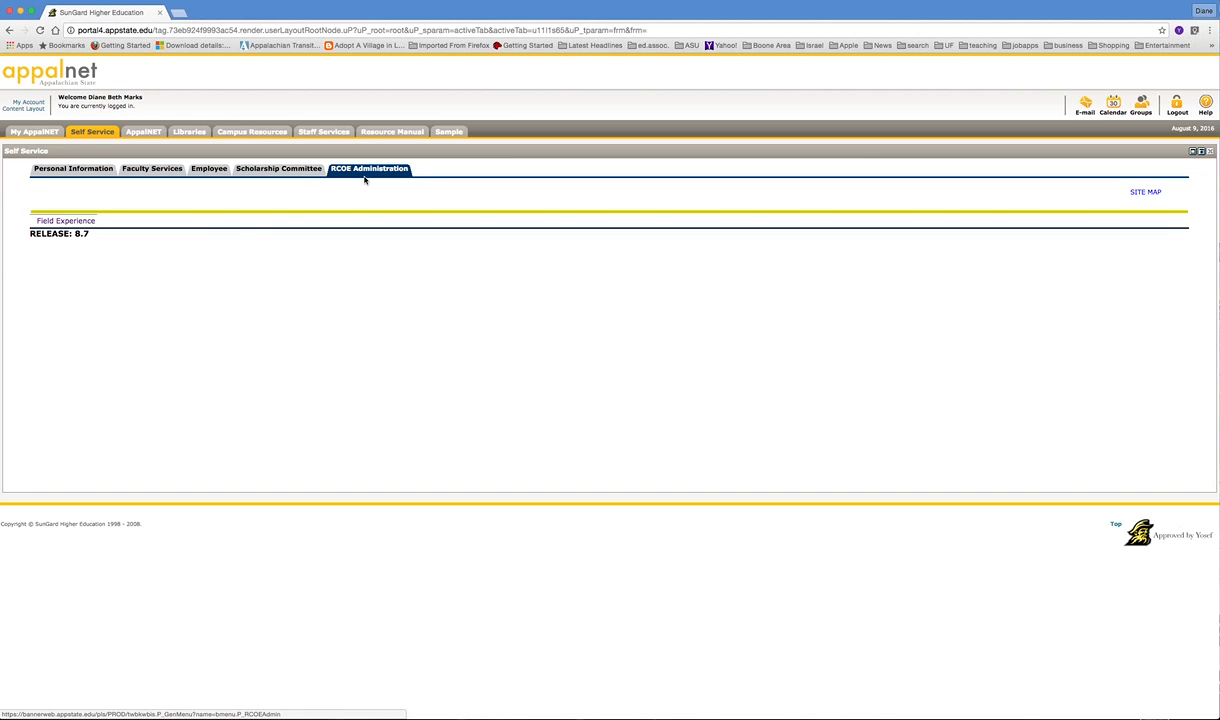
click(87, 223)
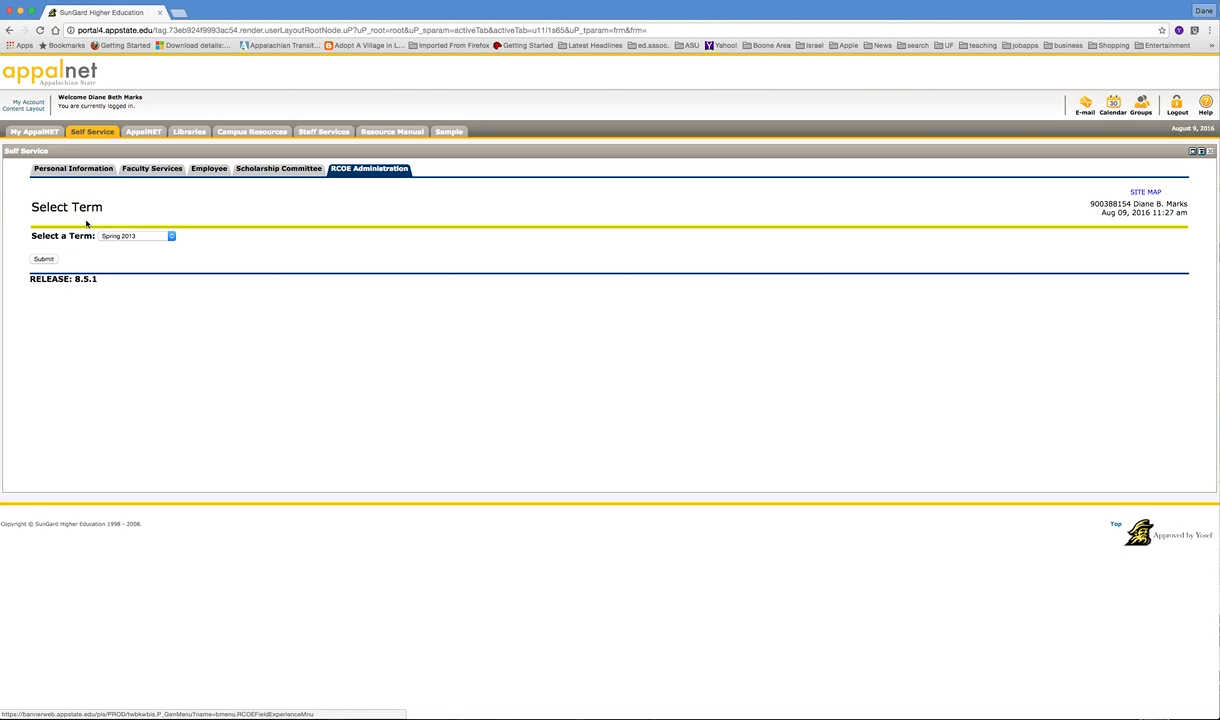
Step: Submit Spring 2016 as the term and begin a new request with Add Request
click(171, 237)
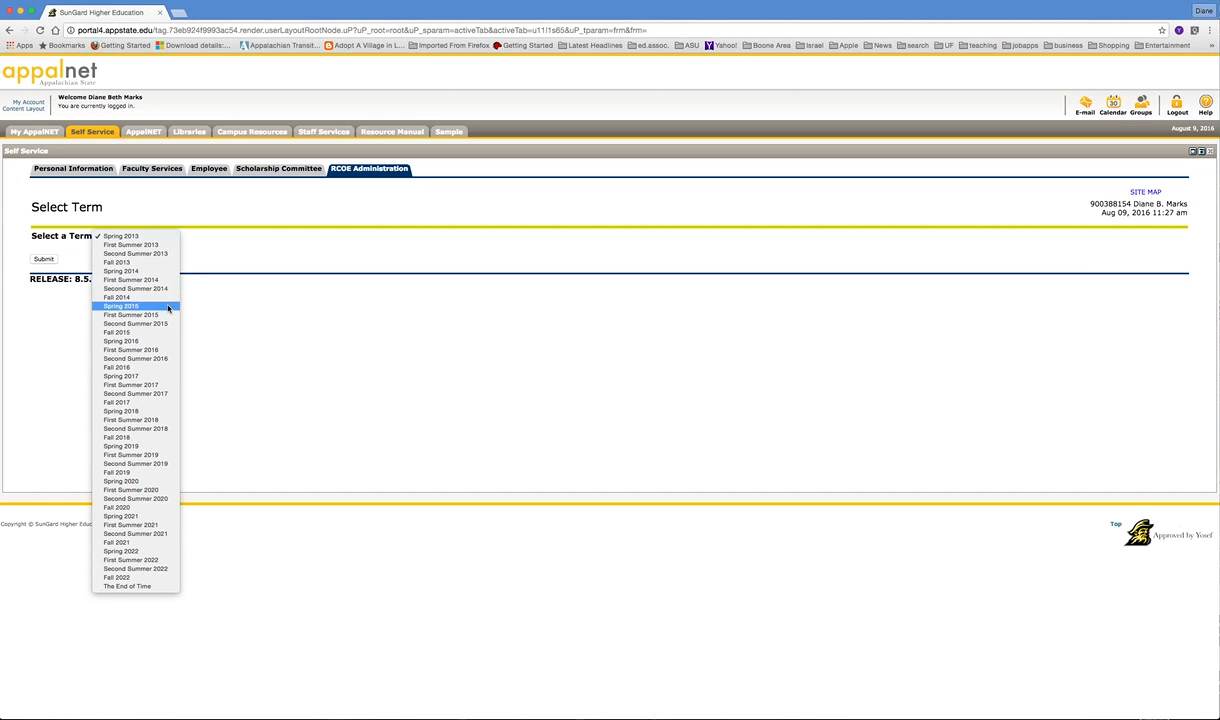
click(143, 341)
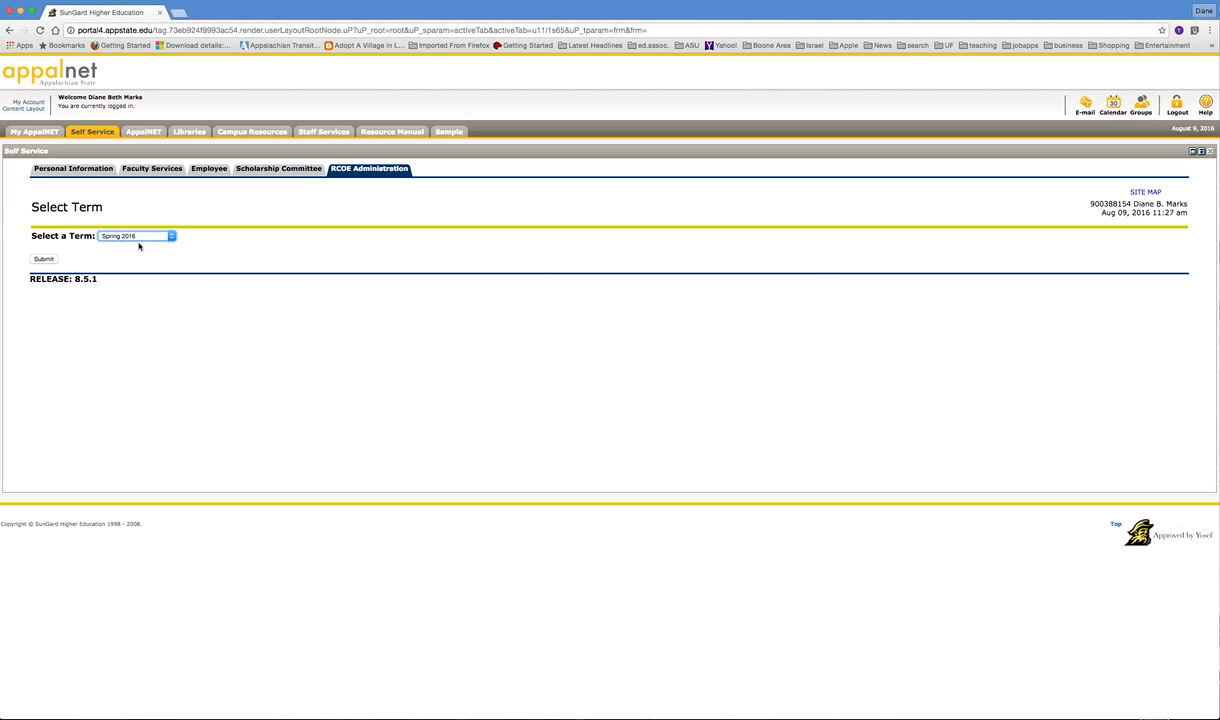
click(47, 258)
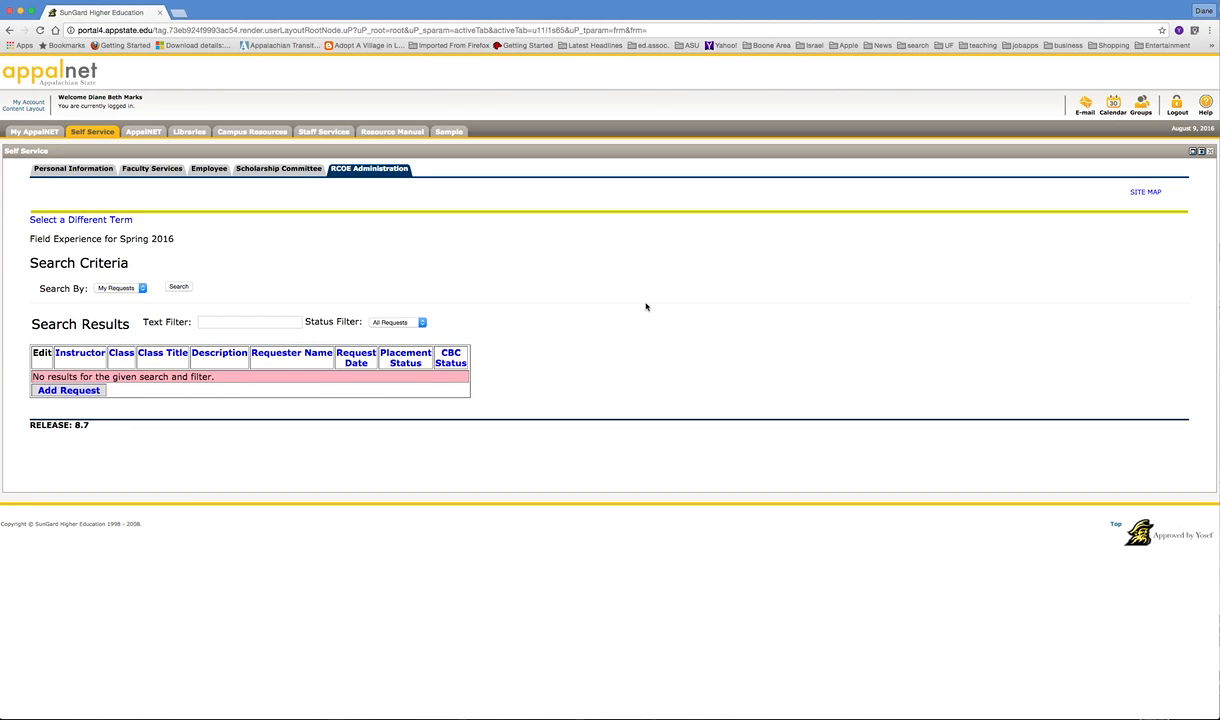
click(84, 394)
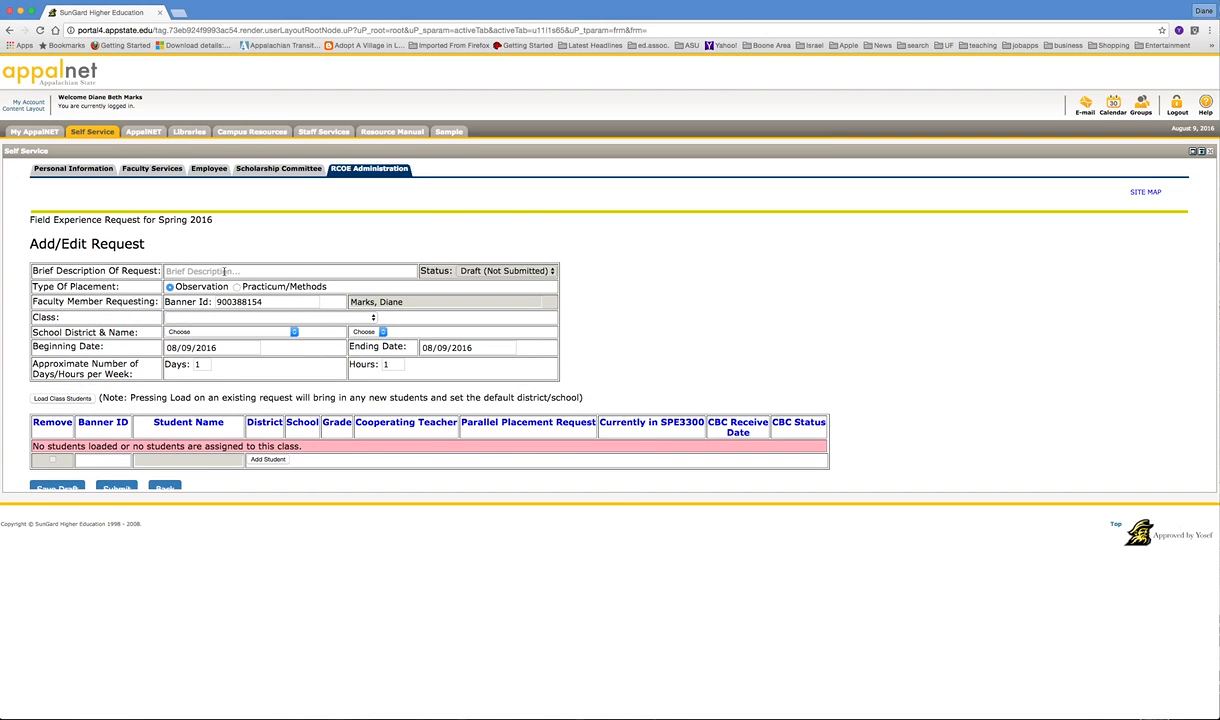
Step: Enter 'Block II Interns', choose Practicum/Methods, and select class C I4000-435 ELEM SCHL CURR & INSTR
click(190, 271)
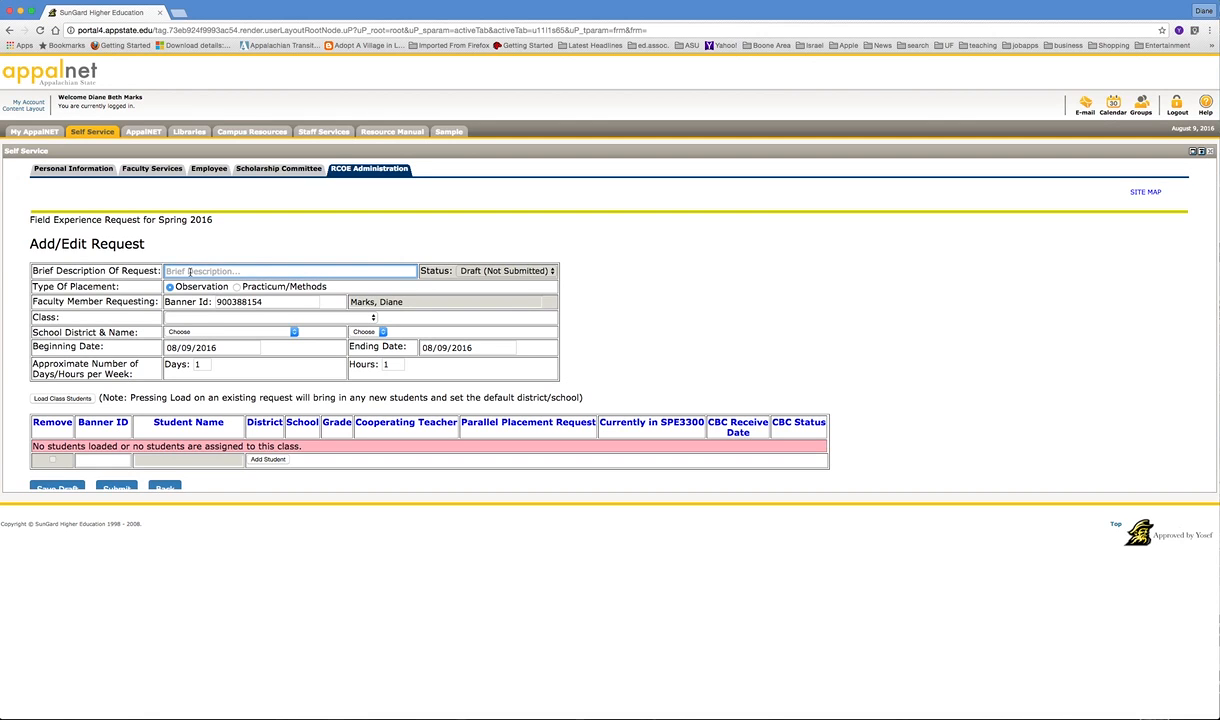
text(Block II Interns)
click(237, 287)
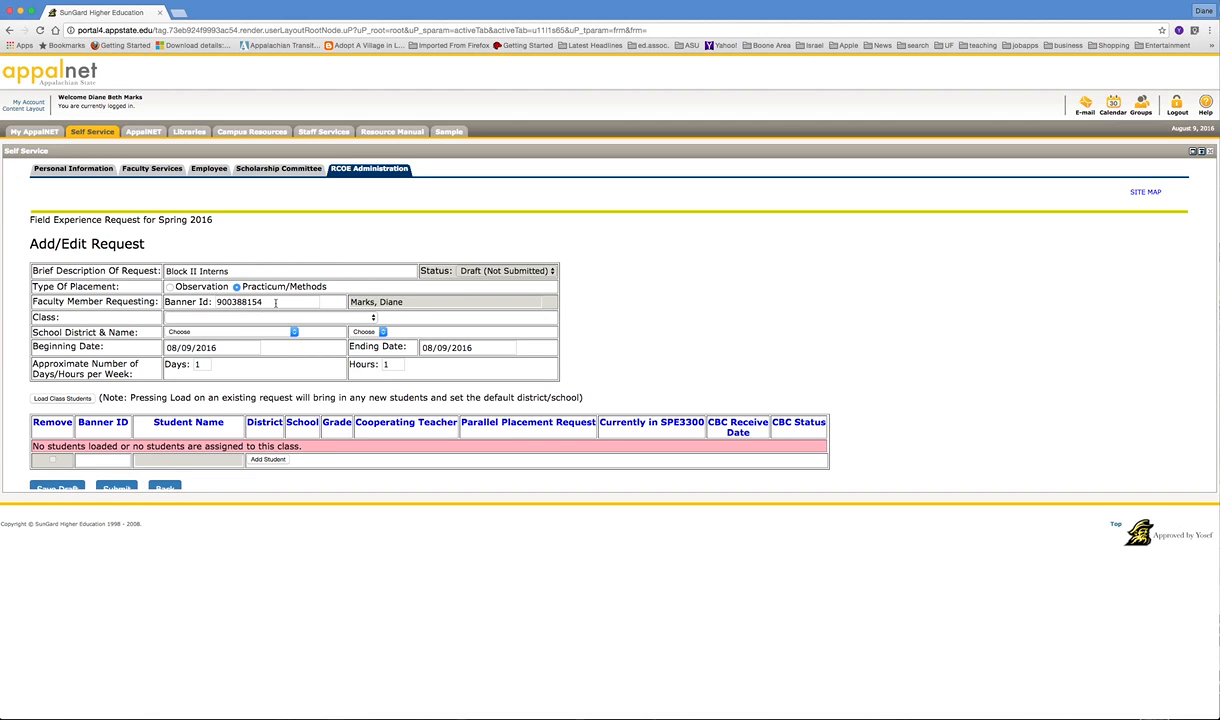
click(373, 318)
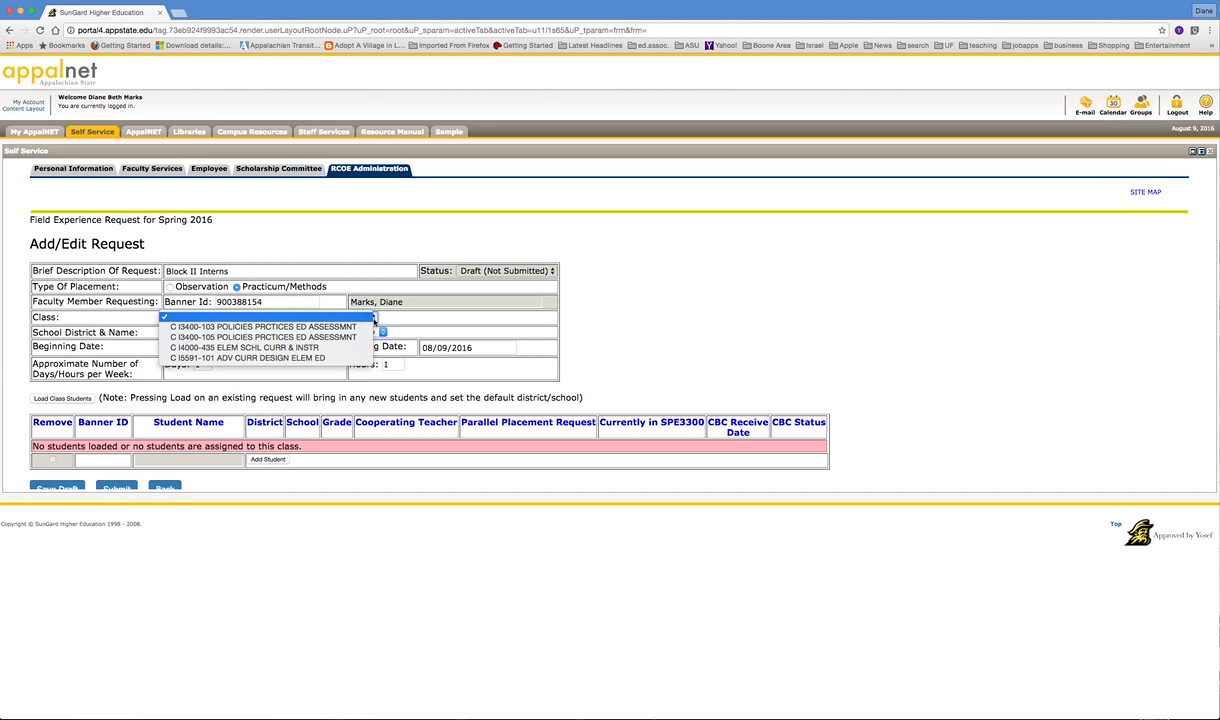
click(314, 349)
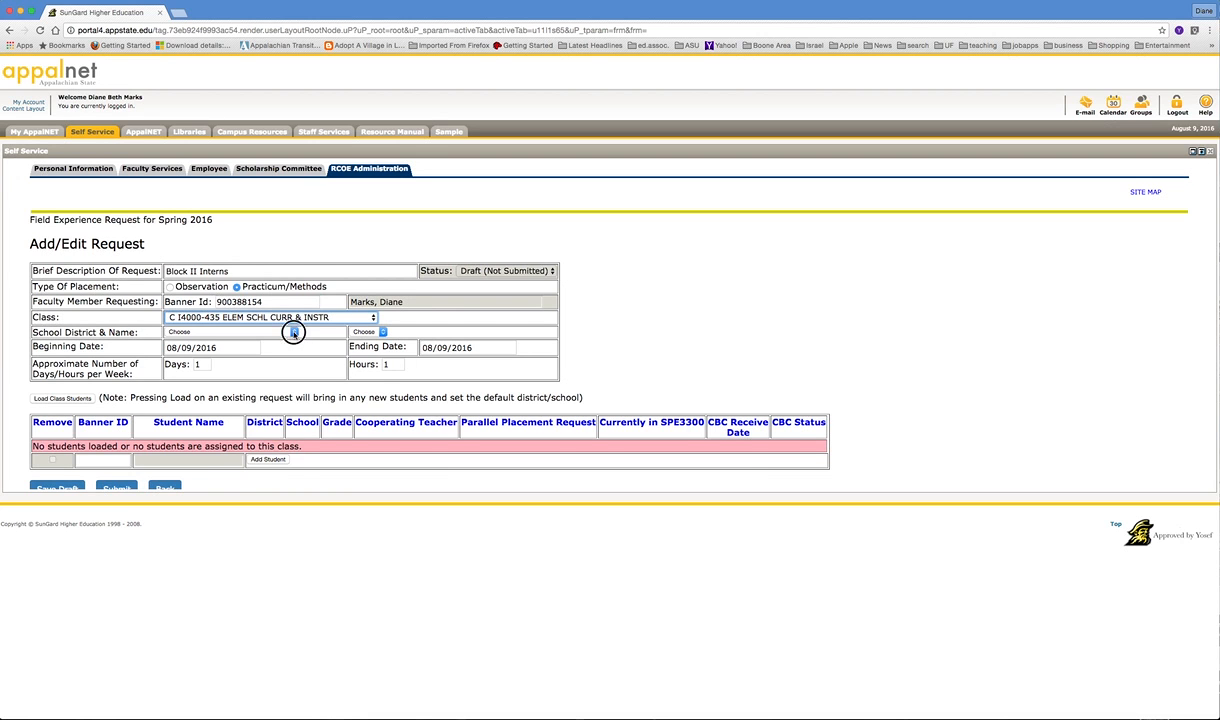
Step: Set the district to Wilkes County Schools and the school to Millers Creek Elementary
click(293, 332)
scroll(247, 543, down, 15)
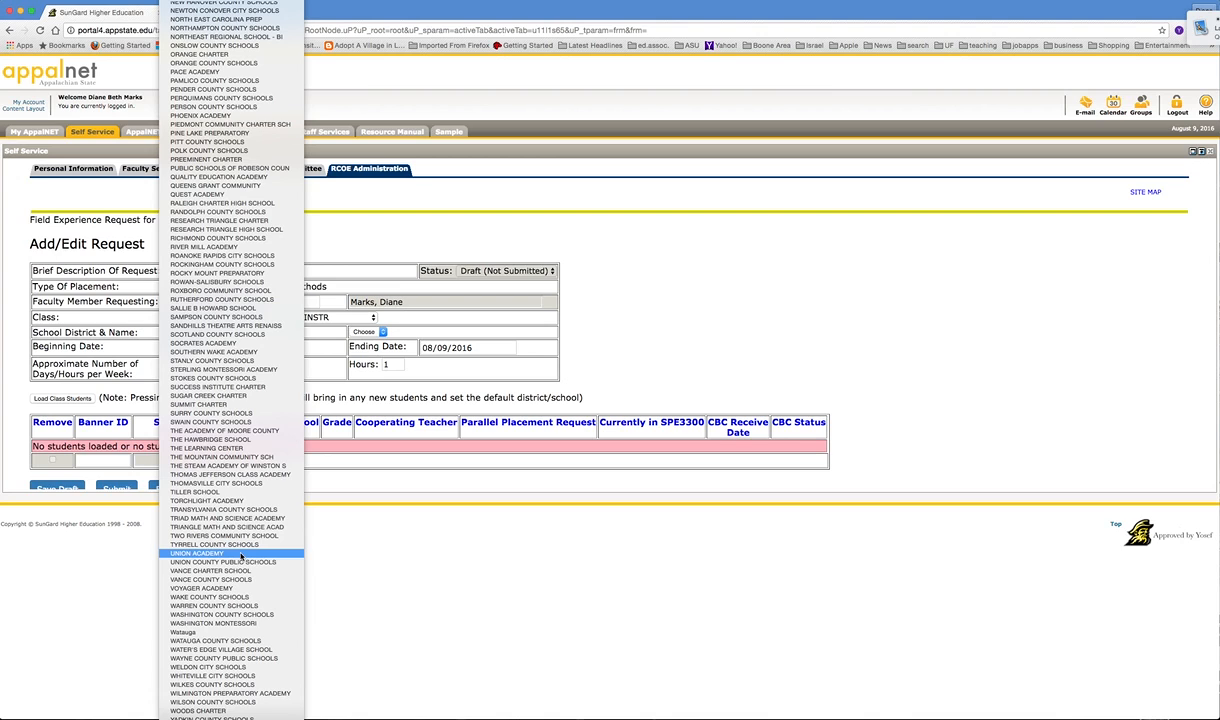
click(226, 686)
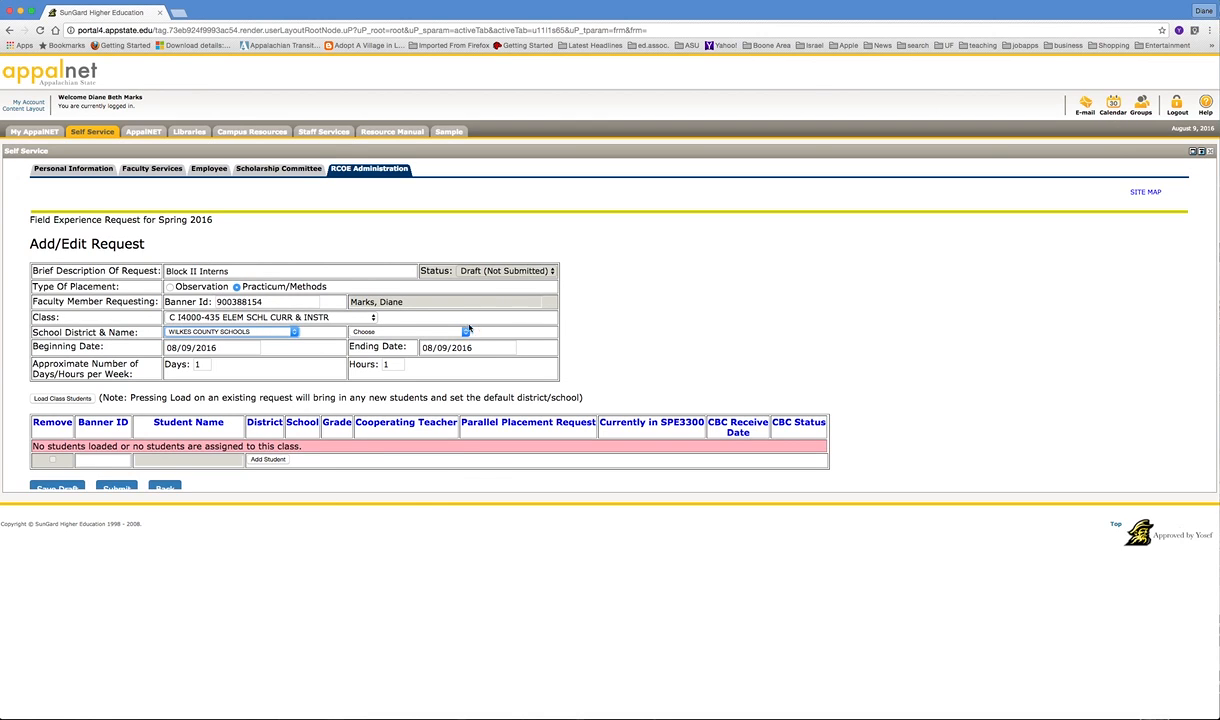
click(464, 332)
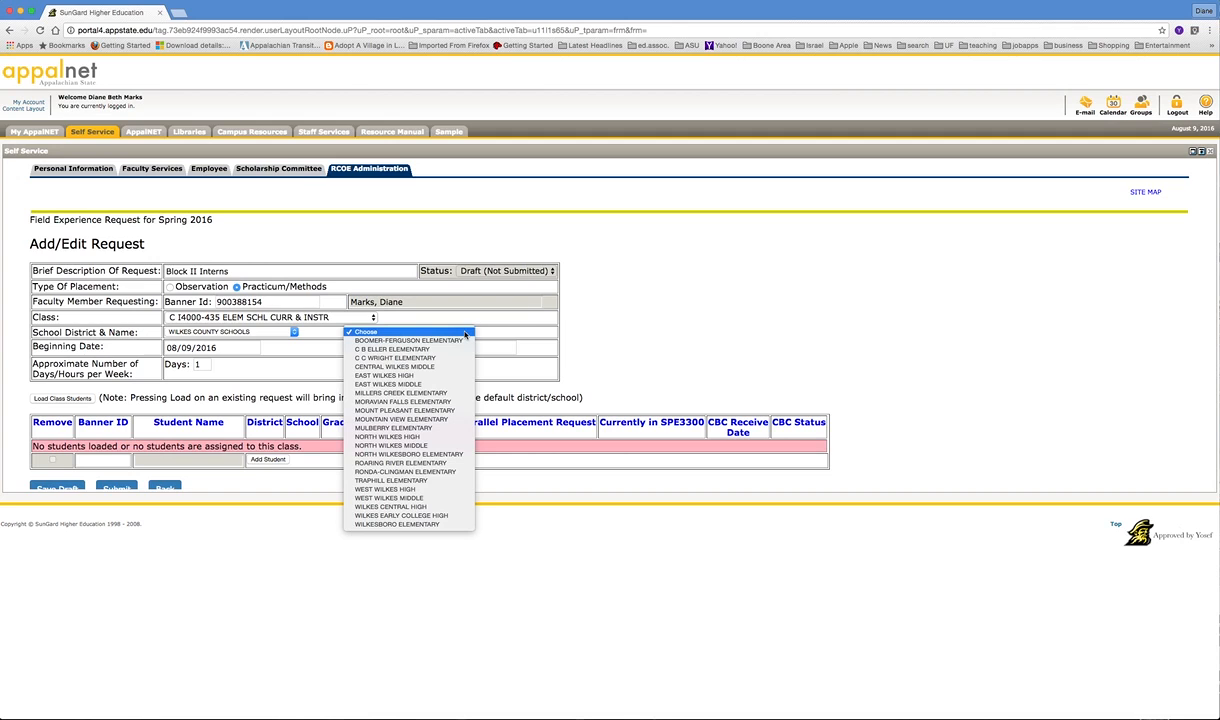
click(437, 393)
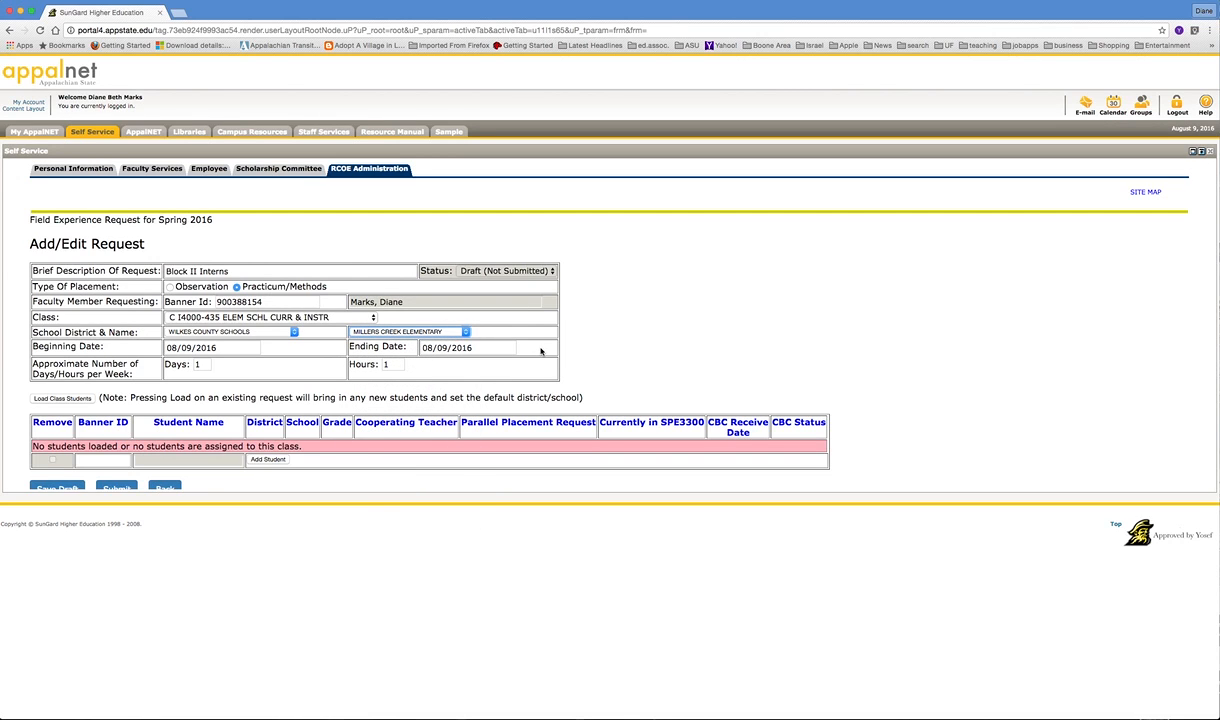
Step: Pick beginning date August 19, 2016 and ending date November 30, 2016 from the calendars
click(189, 348)
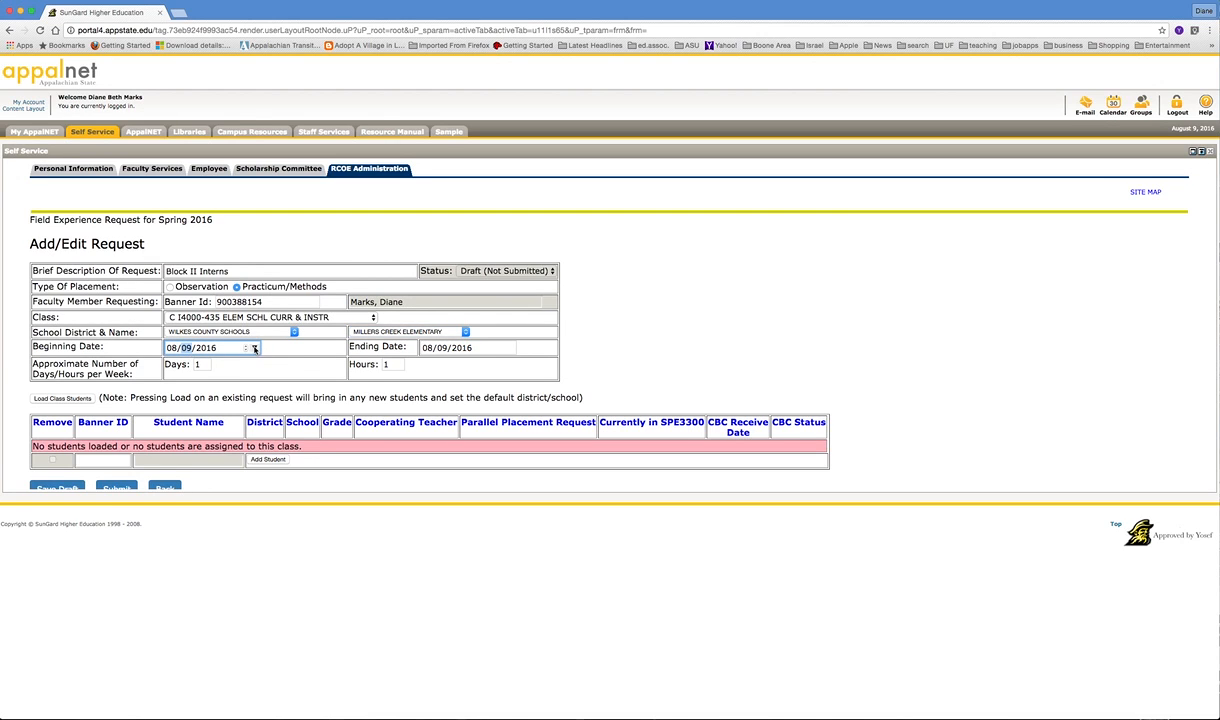
click(254, 348)
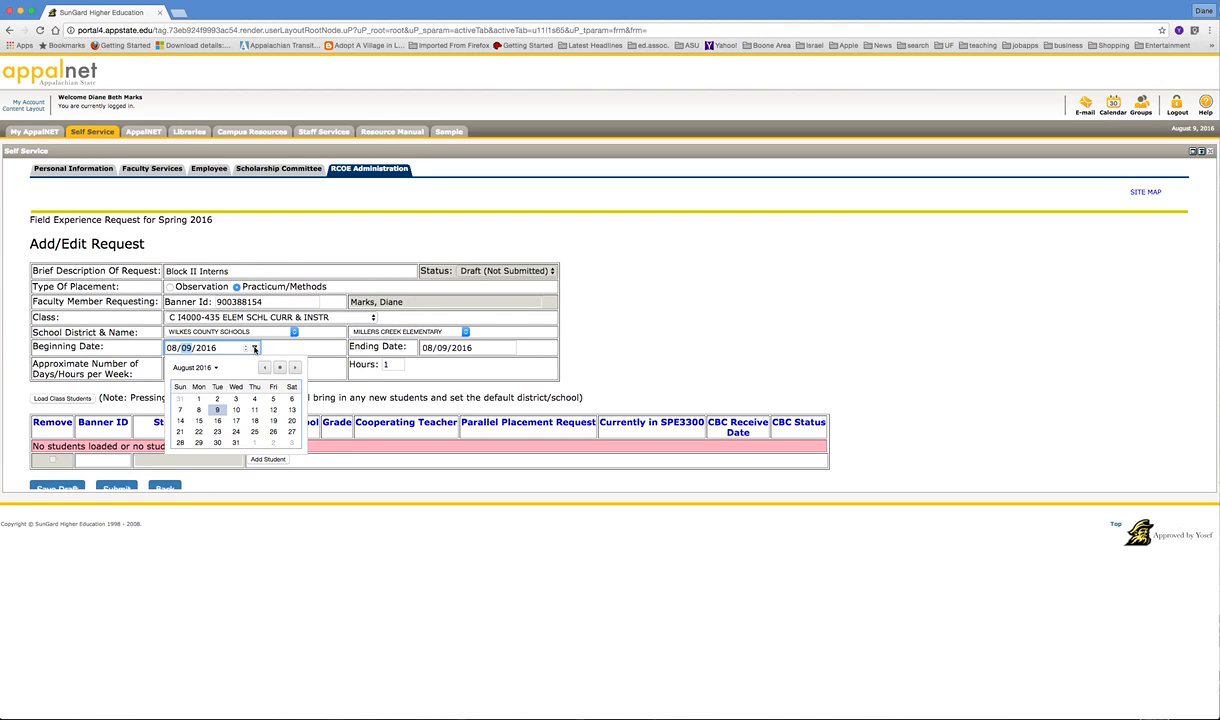
click(273, 421)
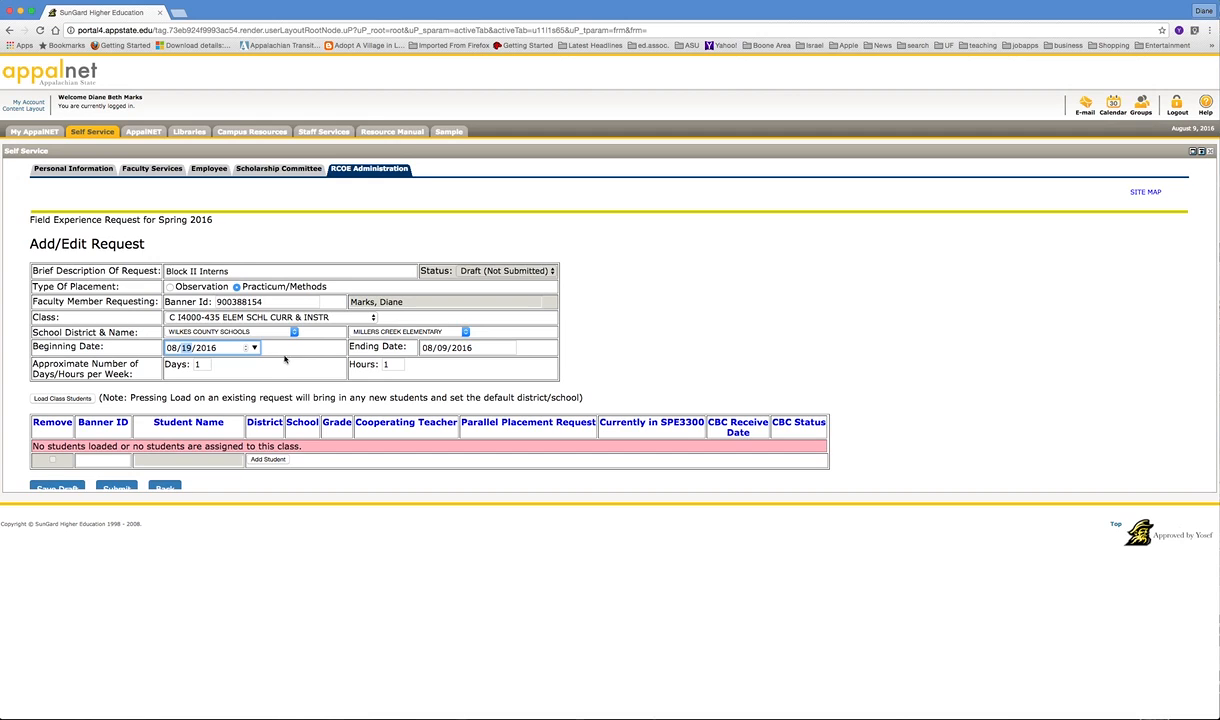
click(510, 348)
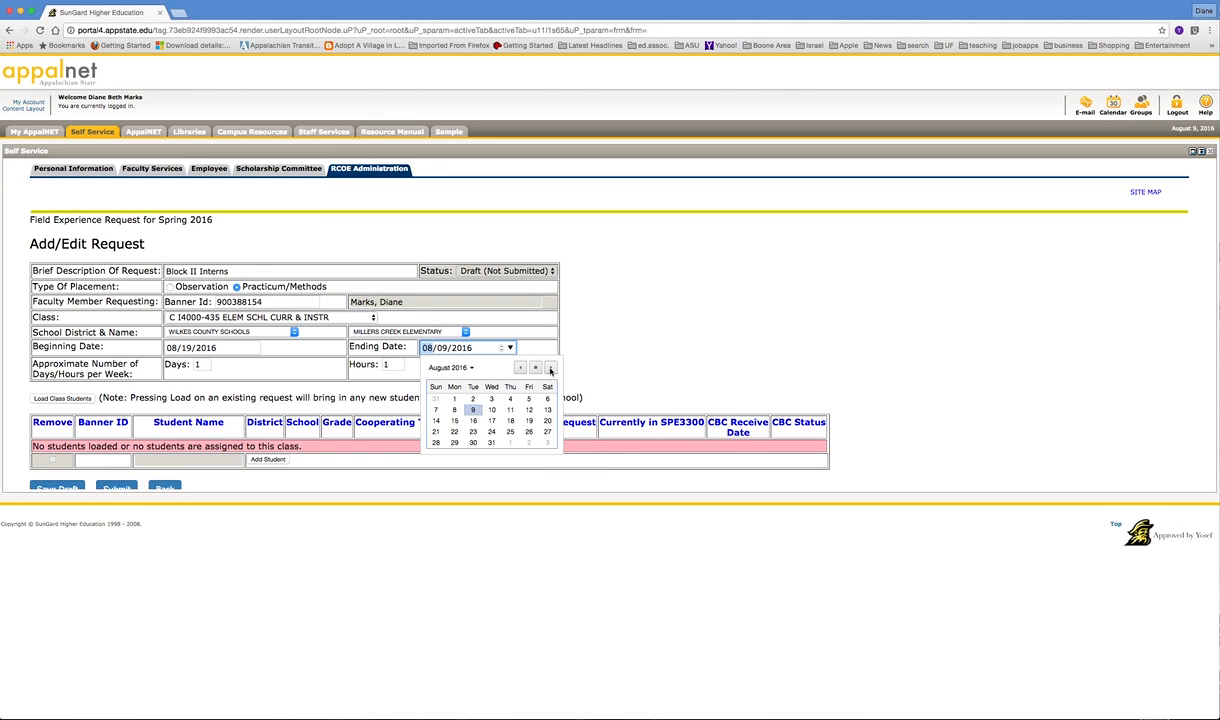
click(550, 367)
click(550, 367)
click(550, 367)
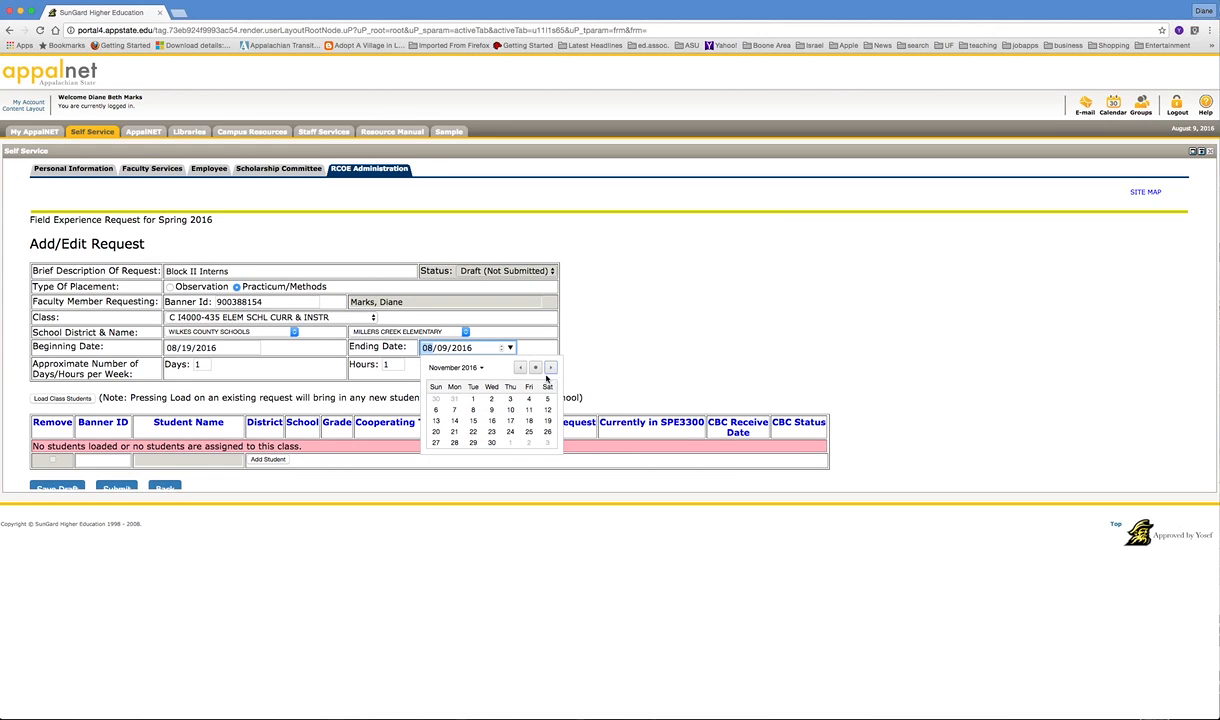
click(491, 442)
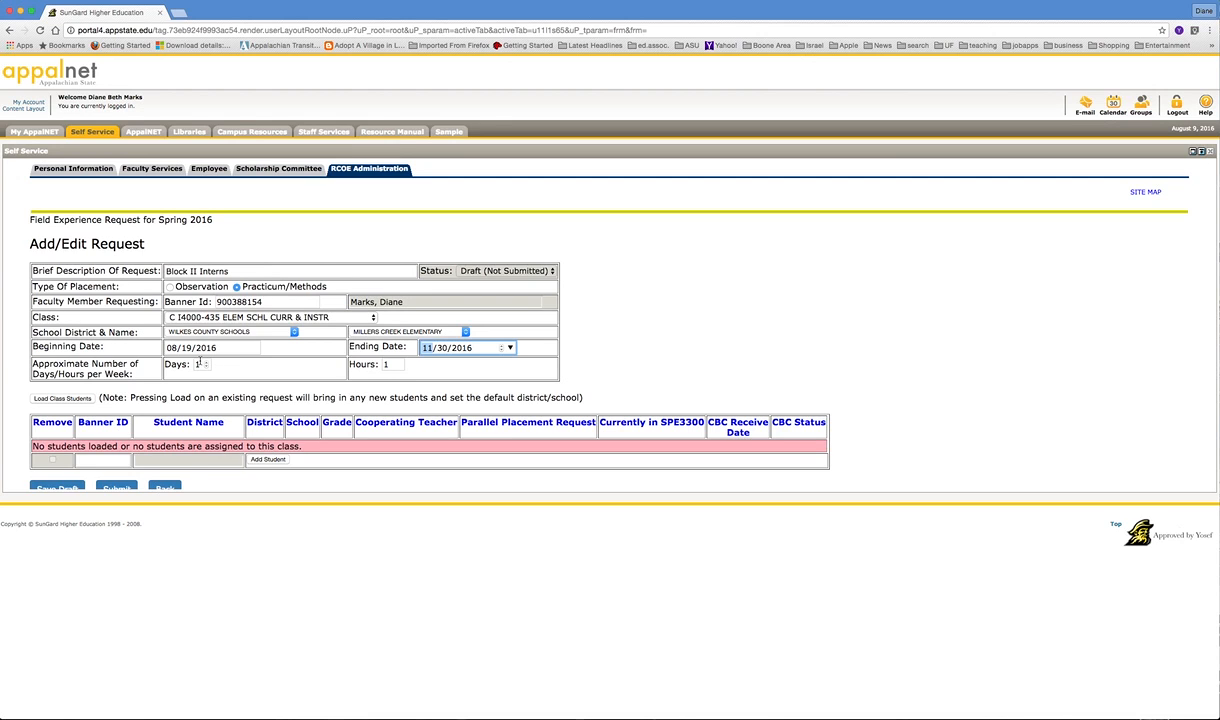
Step: Raise the Days per week spinner to 3 and the Hours spinner to 19
click(206, 362)
click(206, 362)
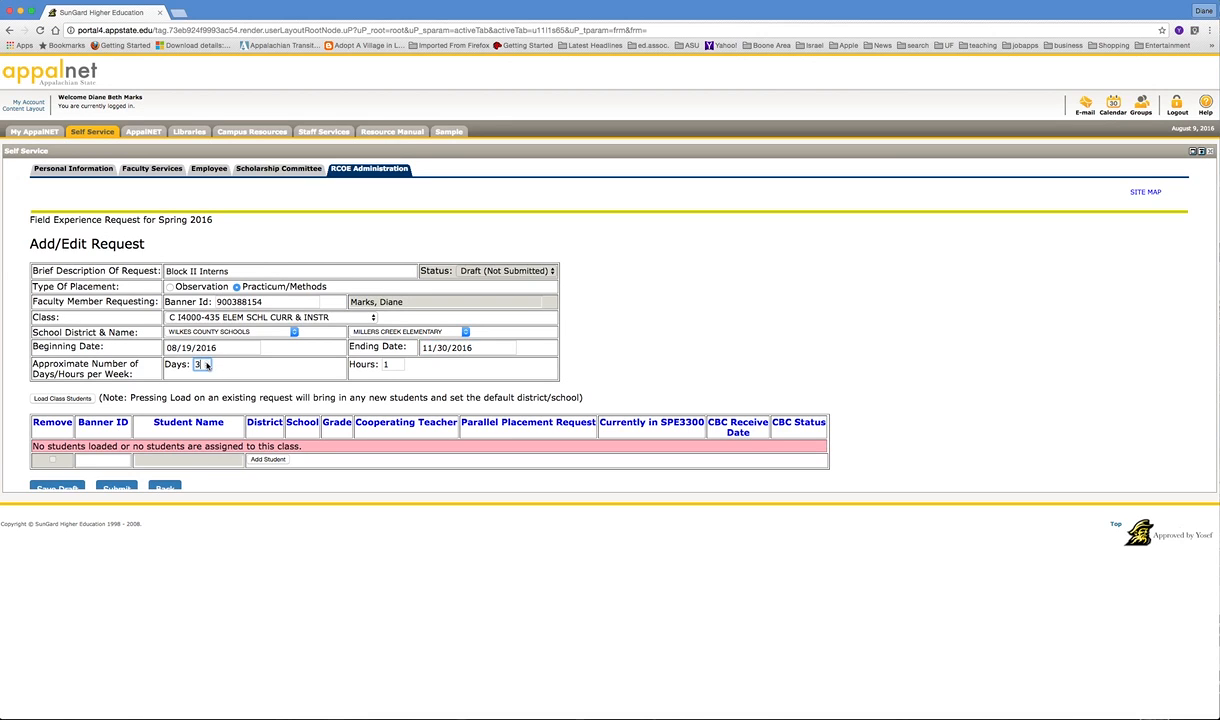
click(399, 363)
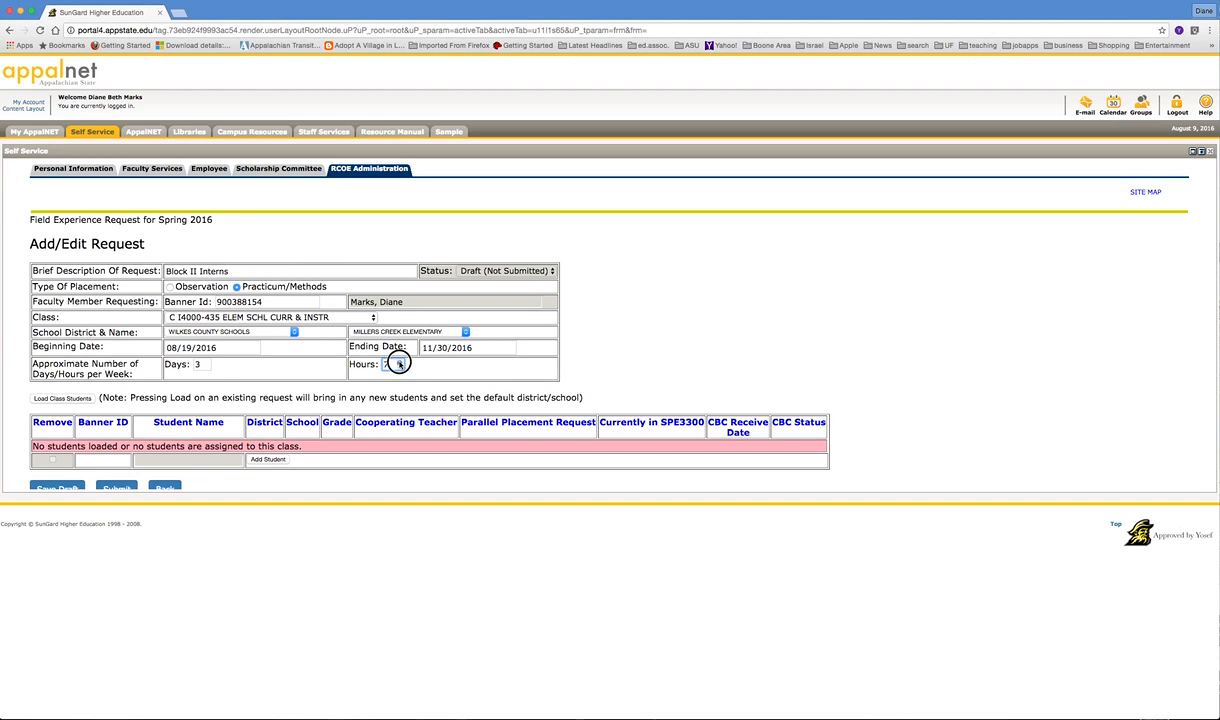
click(400, 363)
click(400, 363)
click(400, 363)
click(400, 363)
click(400, 363)
click(400, 363)
click(400, 363)
click(399, 363)
Step: Load Class Students, acknowledge the '13 Students Loaded.' alert, and view the student table
click(66, 399)
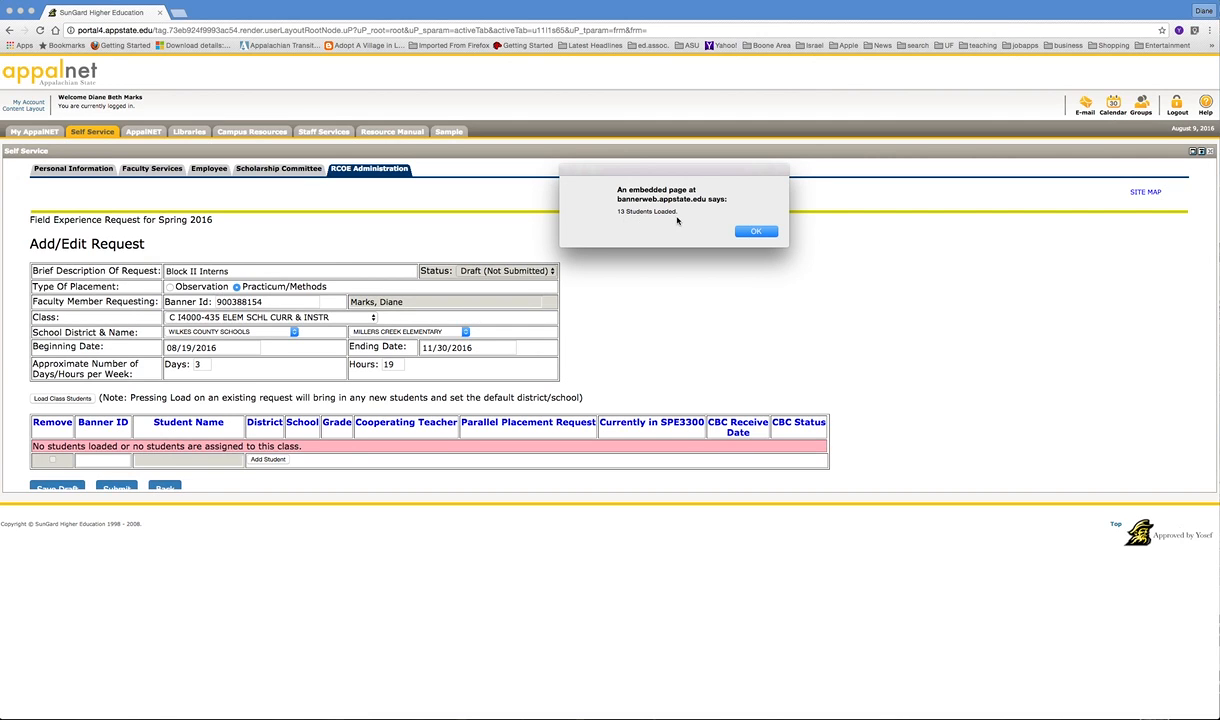
click(765, 233)
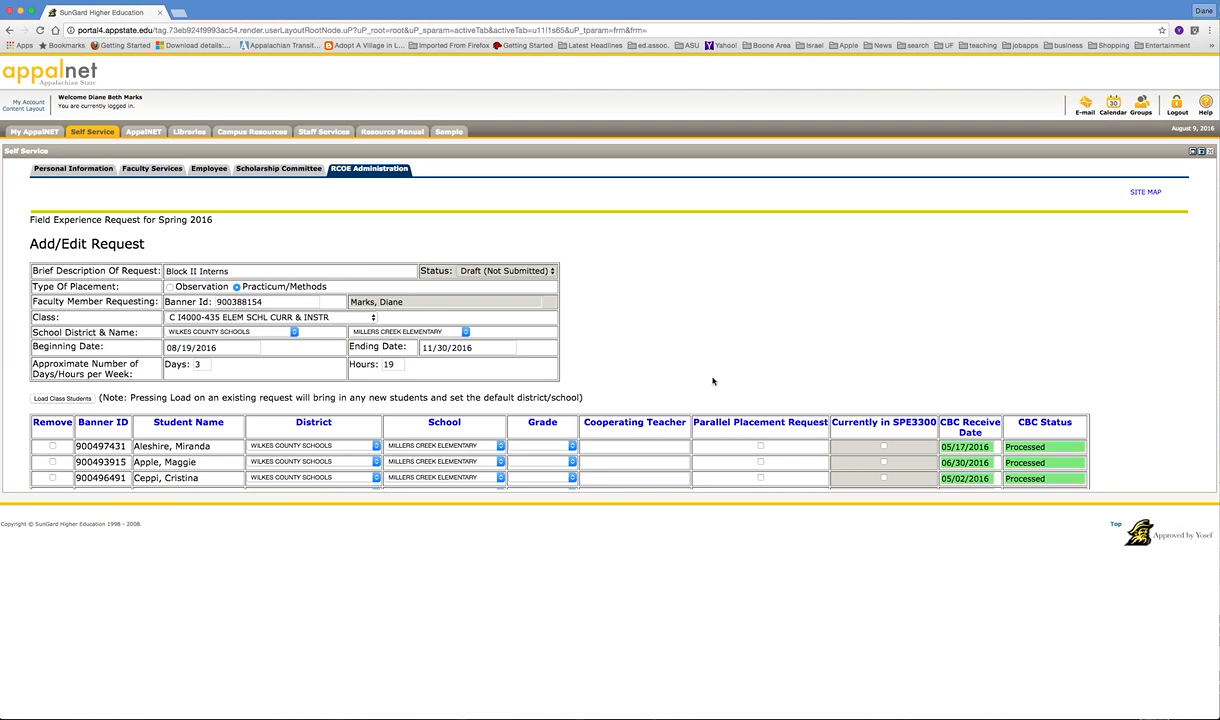
scroll(718, 372, down, 3)
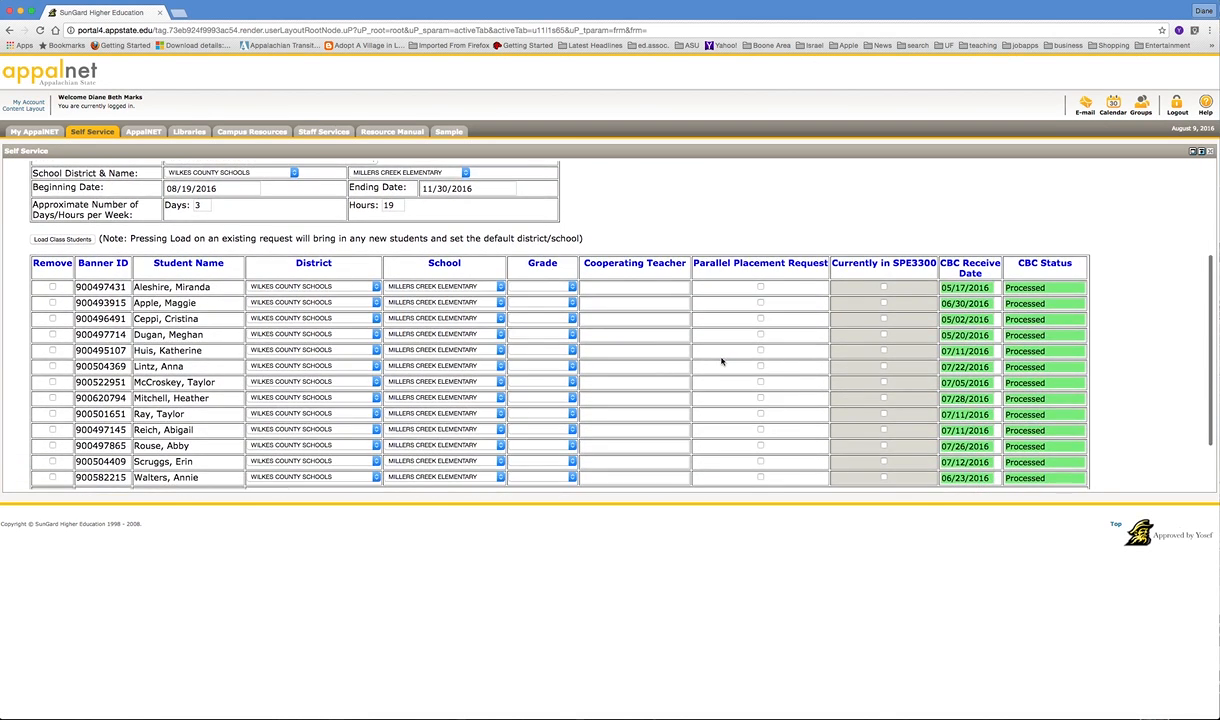
scroll(722, 360, down, 2)
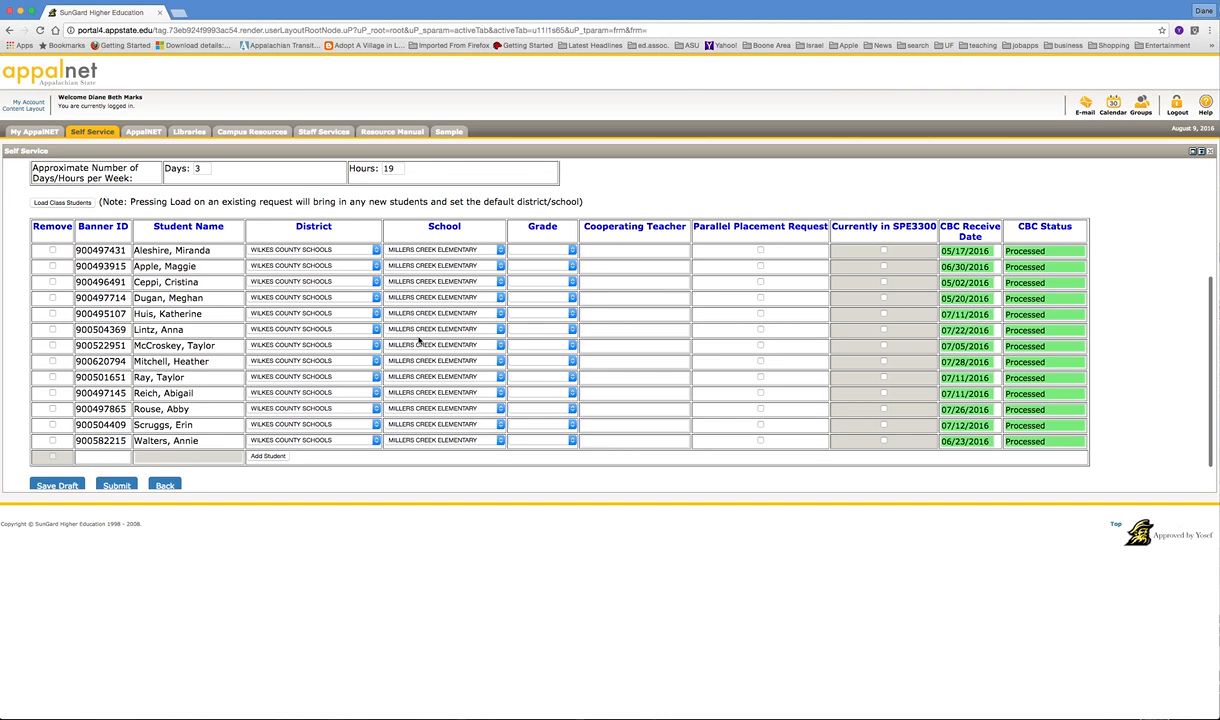
click(375, 297)
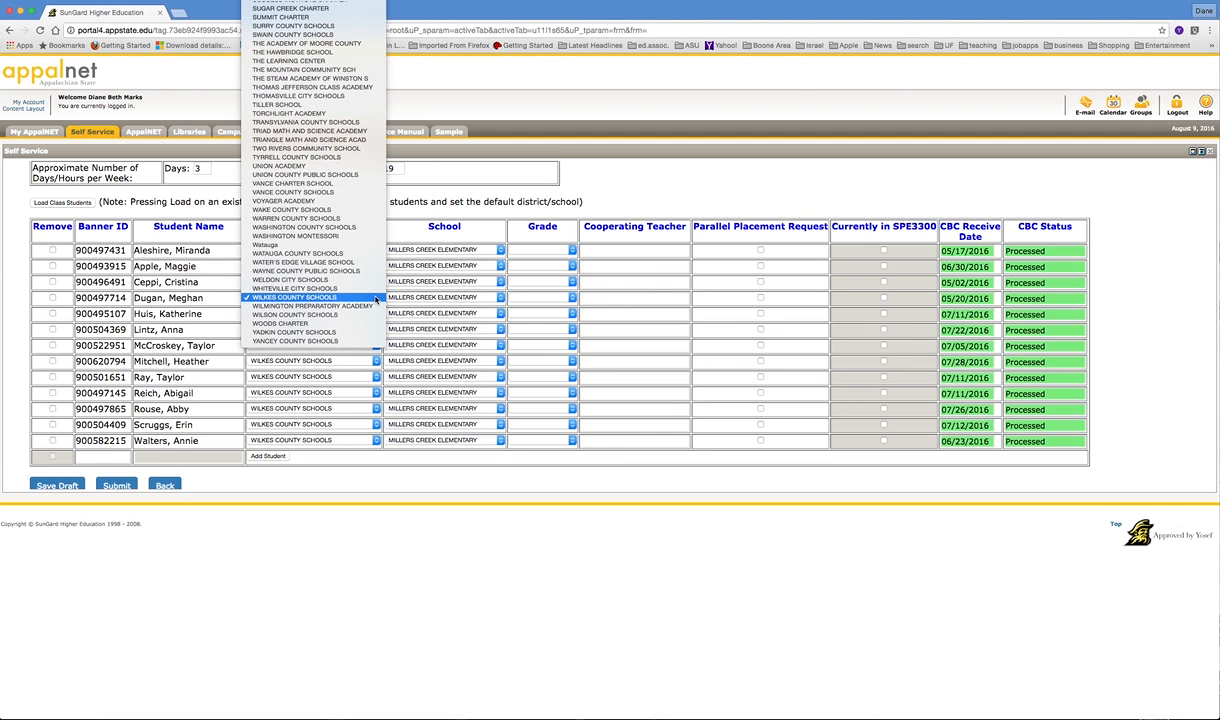
click(375, 297)
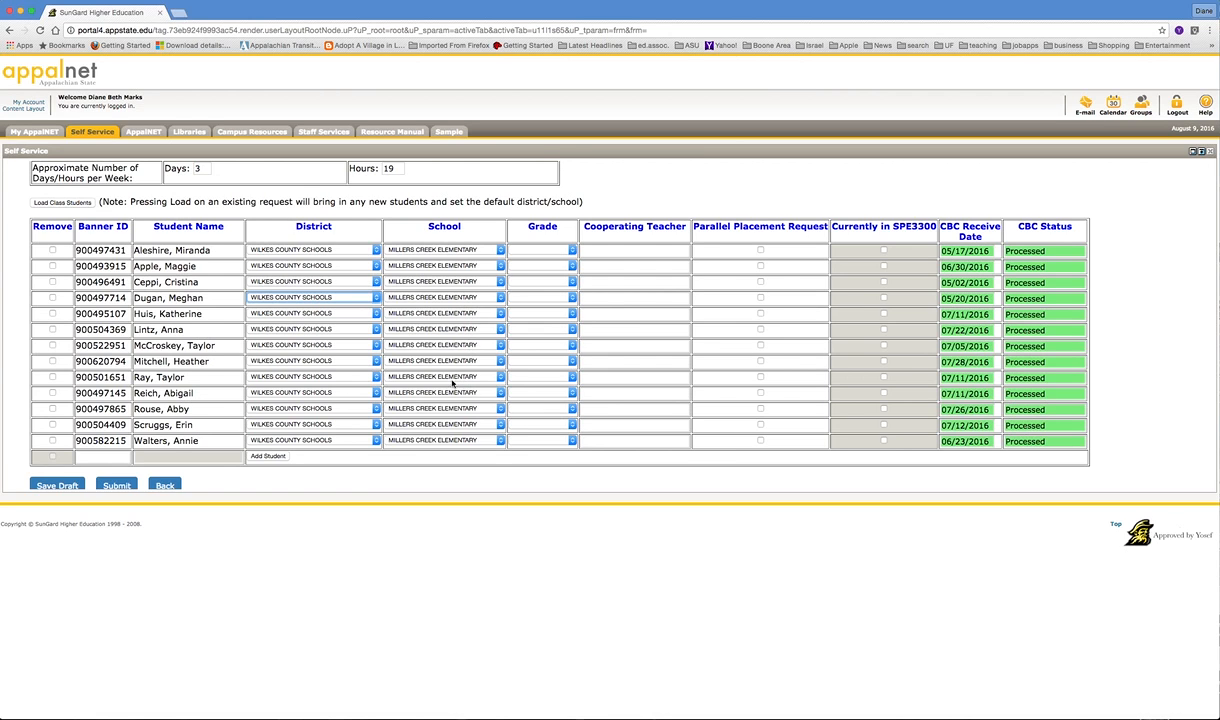
click(500, 377)
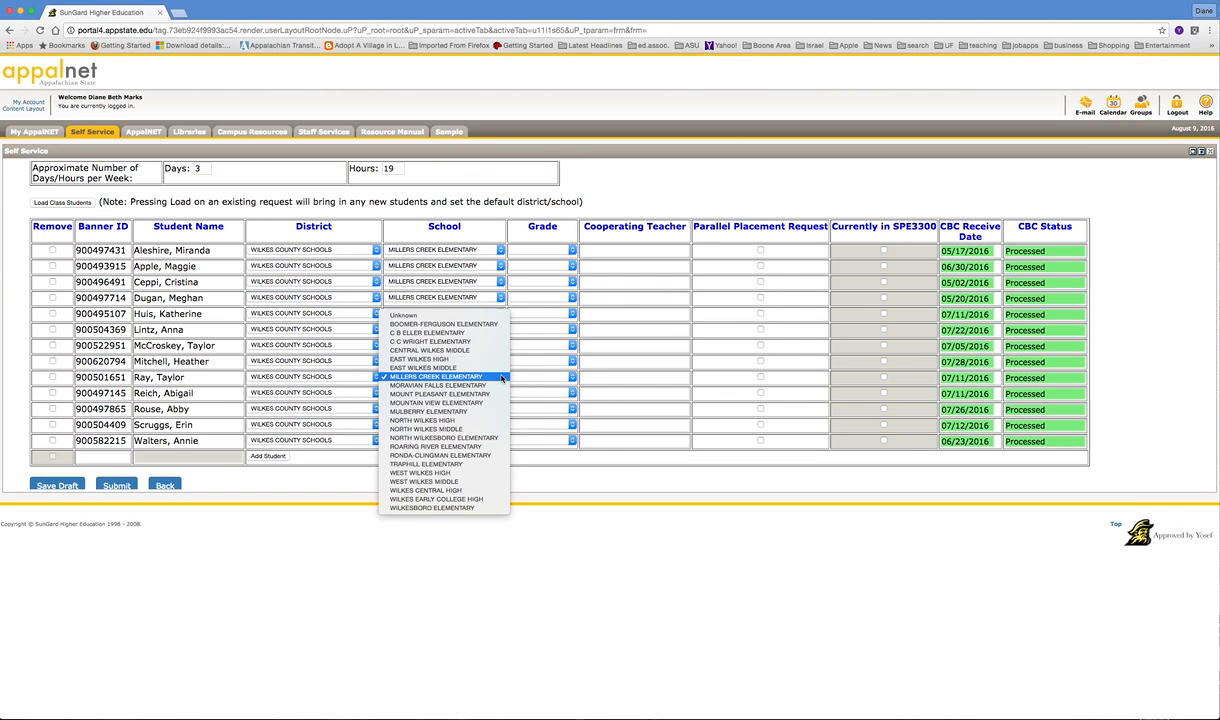
click(500, 377)
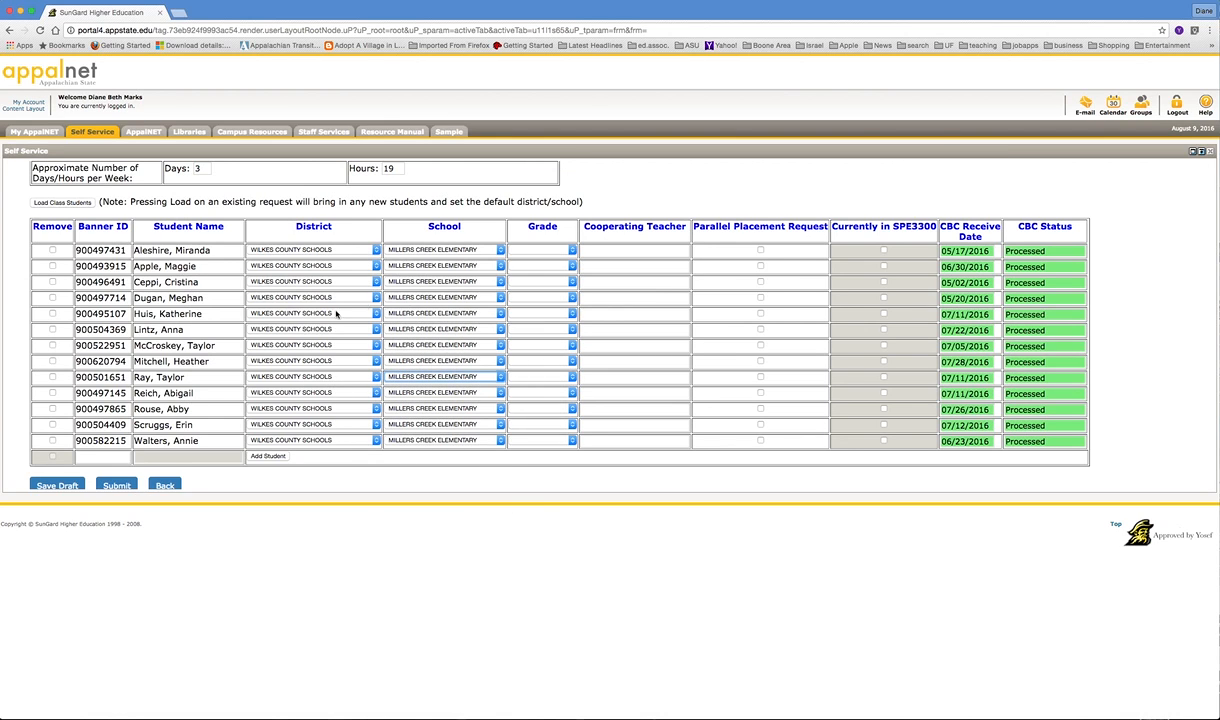
click(572, 250)
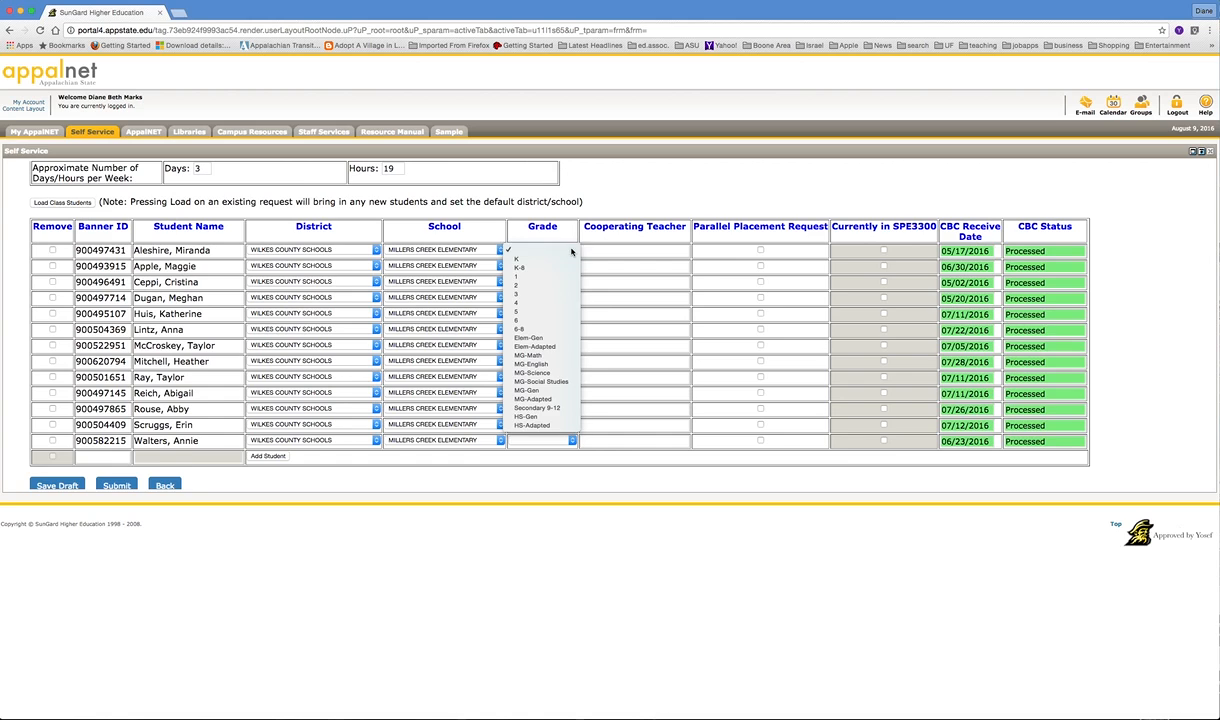
click(572, 250)
click(609, 250)
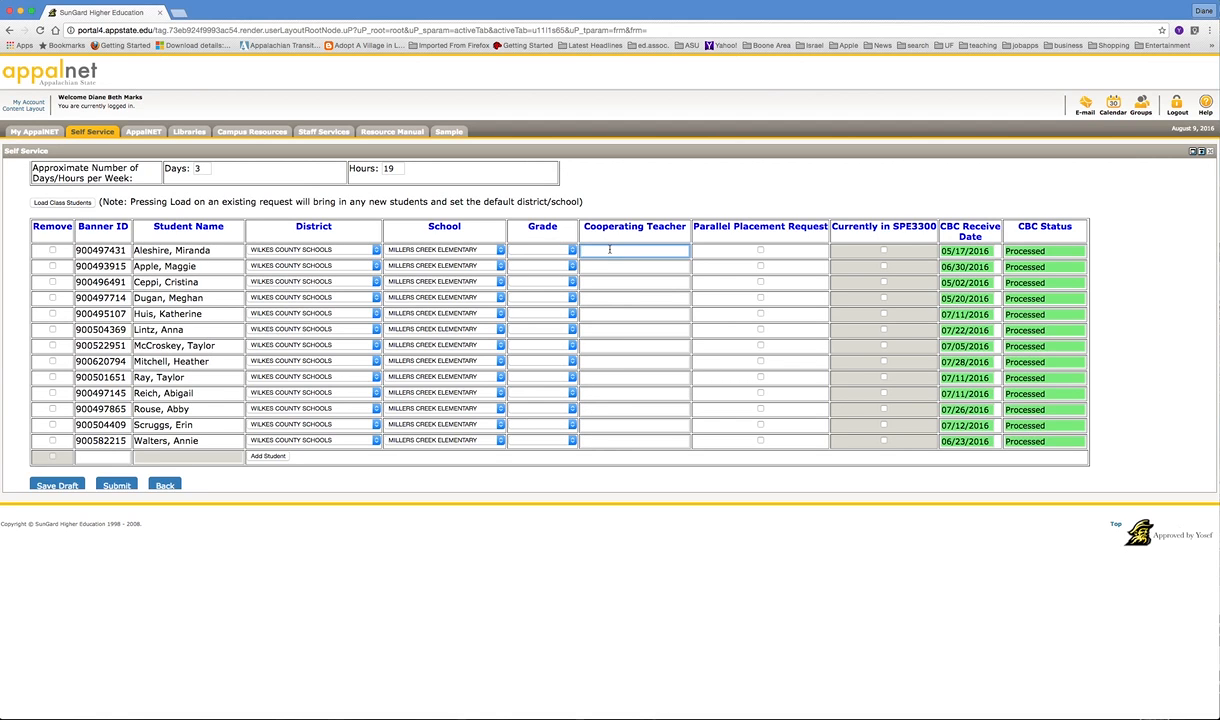
text(dlwejf;ljf;ljf;ljef;ljf)
drag(655, 250, 583, 251)
key(BackSpace)
scroll(1021, 297, down, 2)
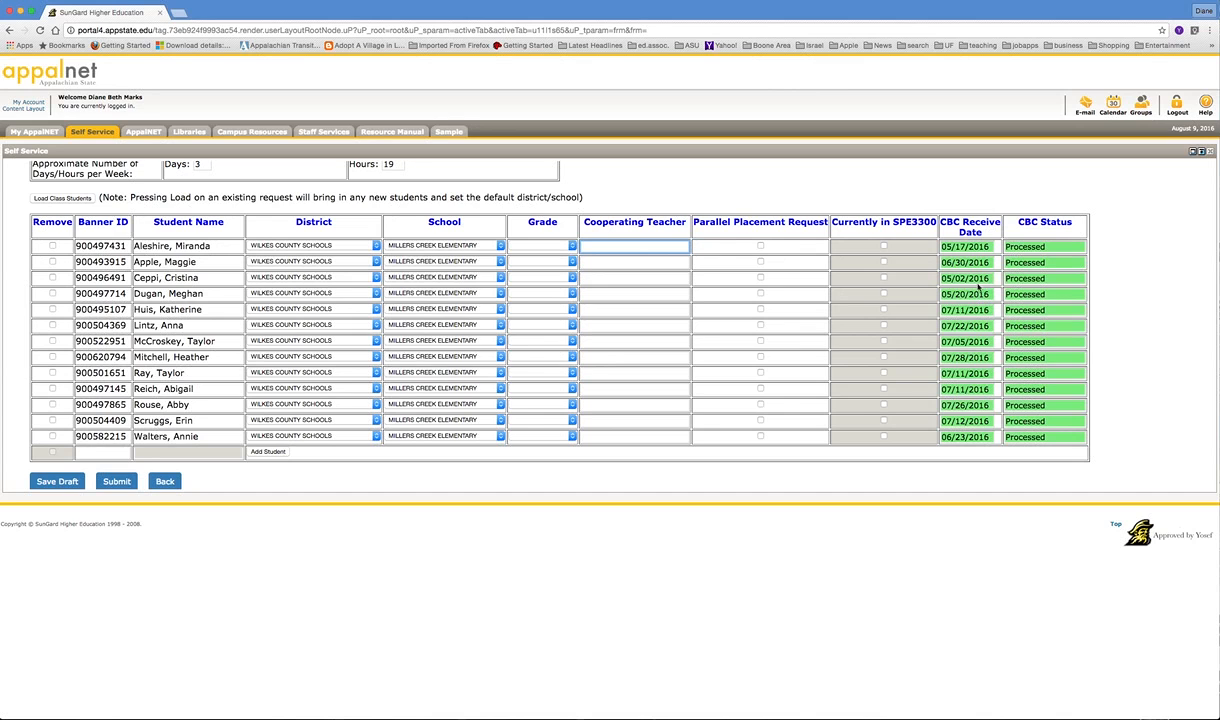
scroll(1013, 310, down, 2)
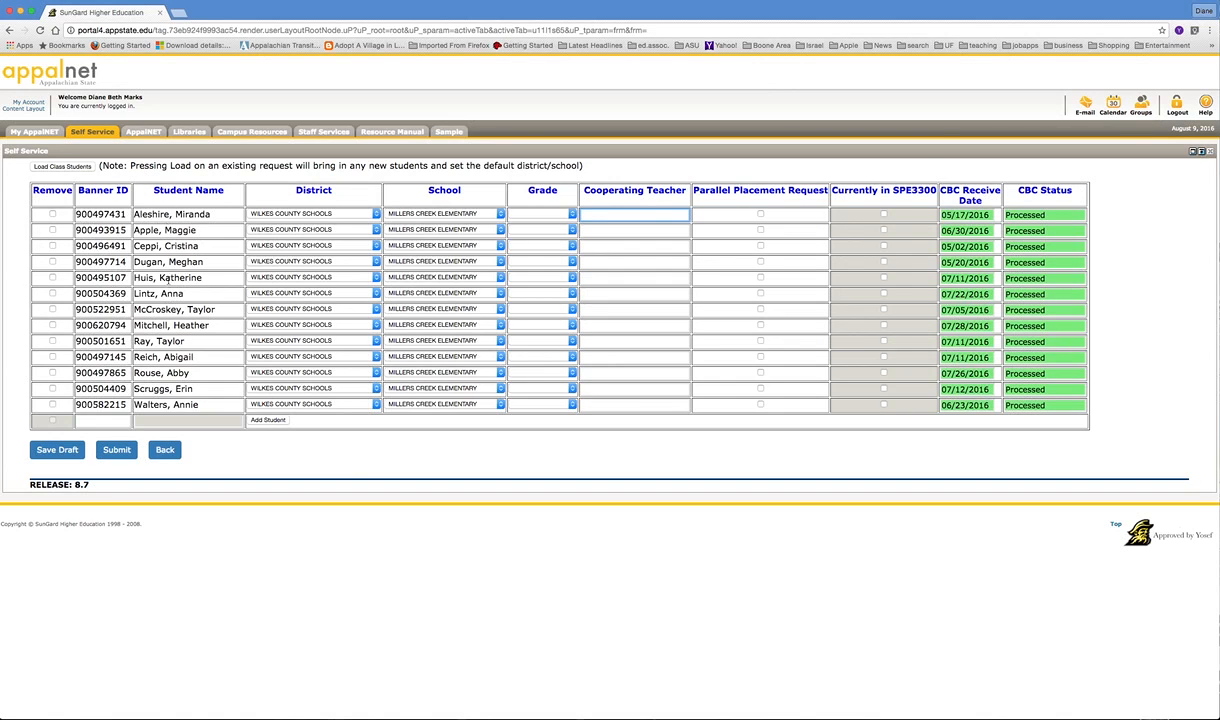
click(53, 215)
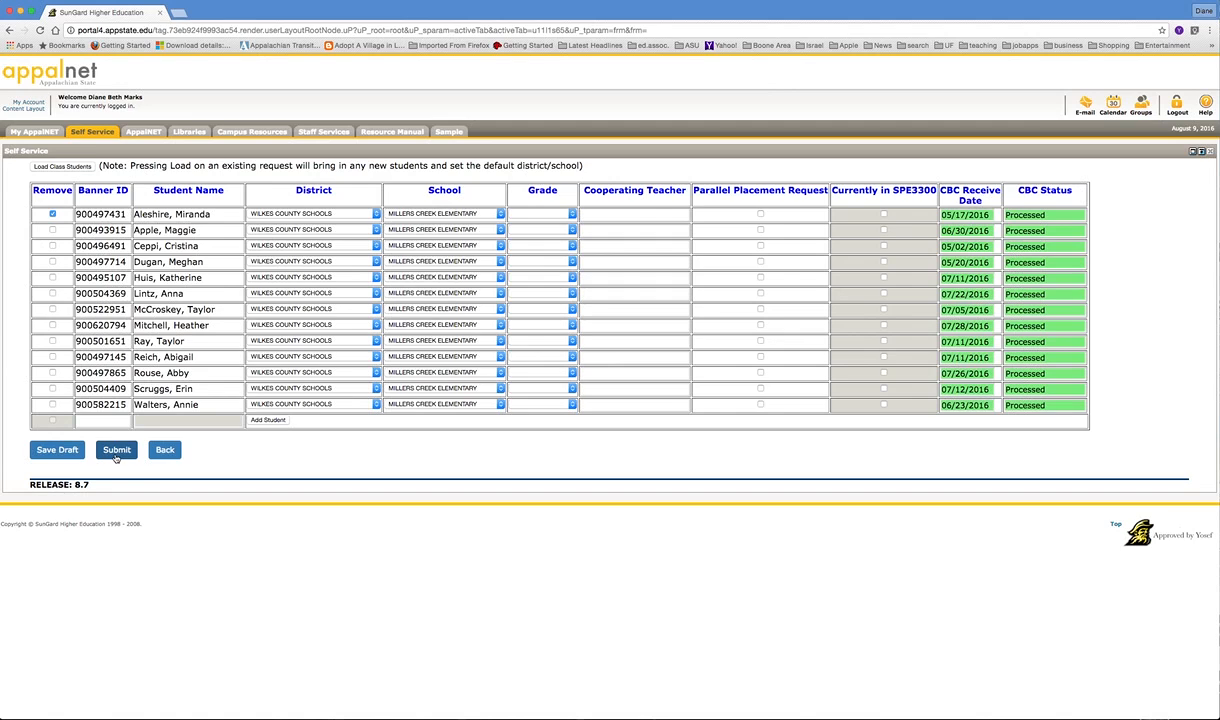
click(53, 214)
click(600, 215)
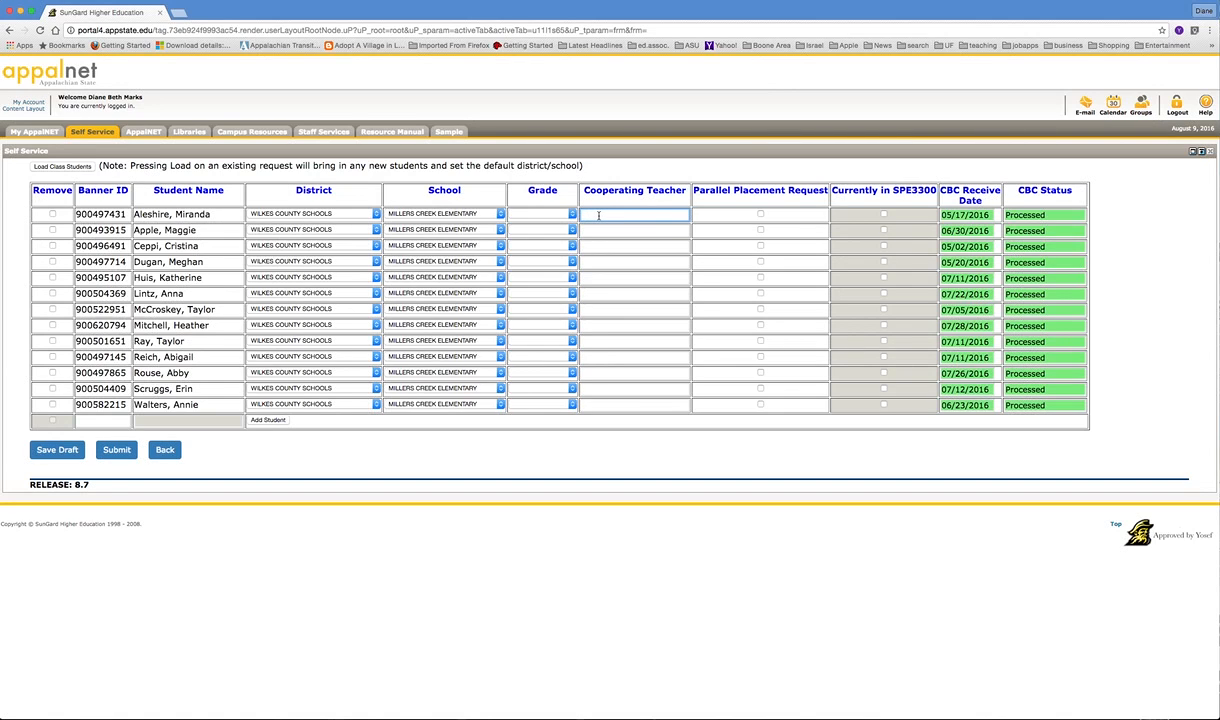
text(withdraww)
key(BackSpace)
key(BackSpace)
key(BackSpace)
key(BackSpace)
key(BackSpace)
key(BackSpace)
key(BackSpace)
key(BackSpace)
key(BackSpace)
text(incomplete)
key(BackSpace)
key(BackSpace)
key(BackSpace)
key(BackSpace)
key(BackSpace)
key(BackSpace)
key(BackSpace)
key(BackSpace)
key(BackSpace)
key(BackSpace)
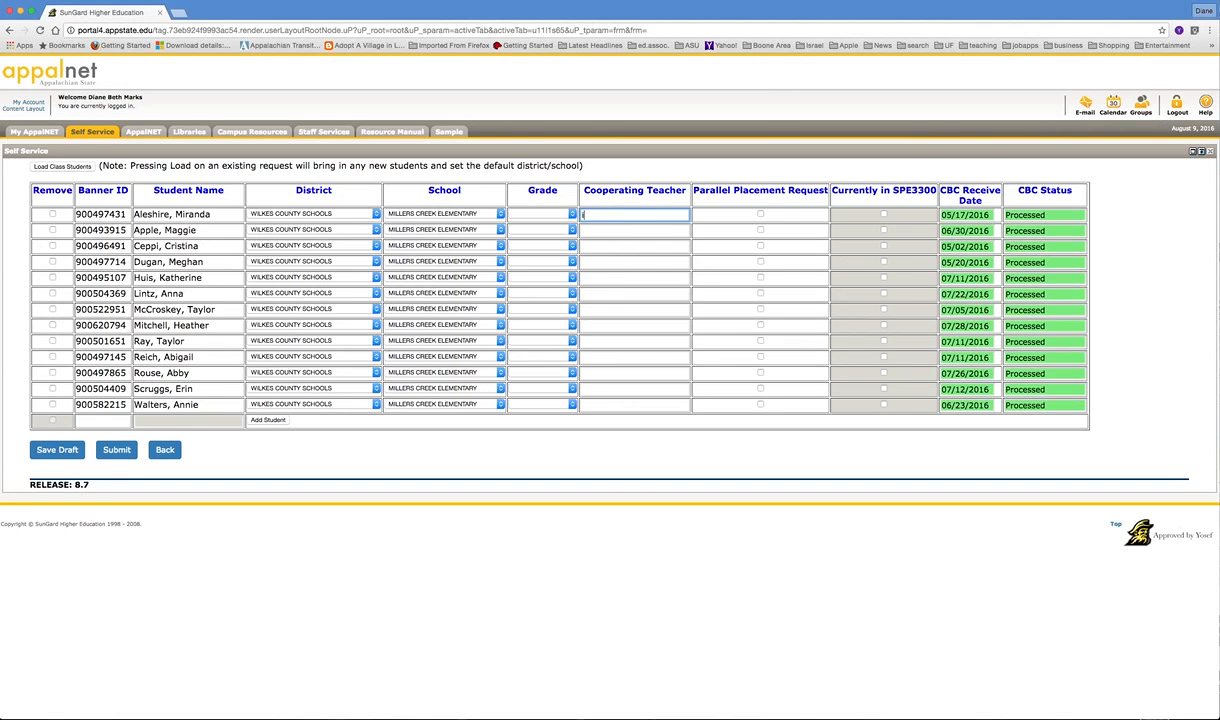